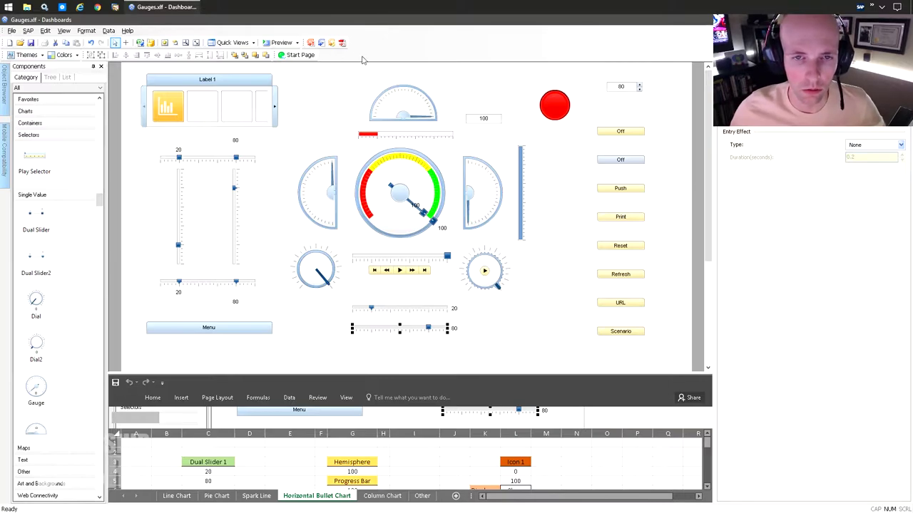
Save the Gauges dashboard of linked gauges, dials, sliders and buttons
{"action": "key", "text": "ctrl+s"}
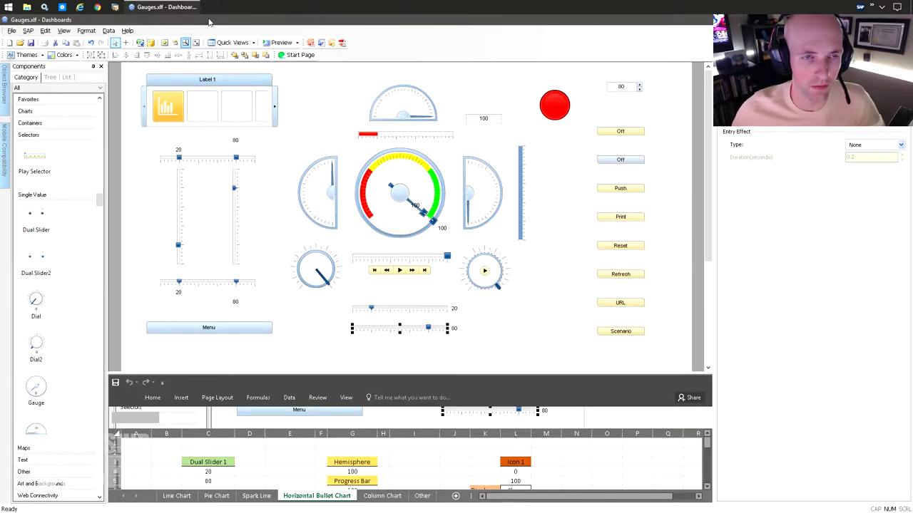
Enlarge the embedded spreadsheet upward so more slider and gauge rows show
{"action": "left_click_drag", "start_coordinate": [410, 375], "coordinate": [410, 283]}
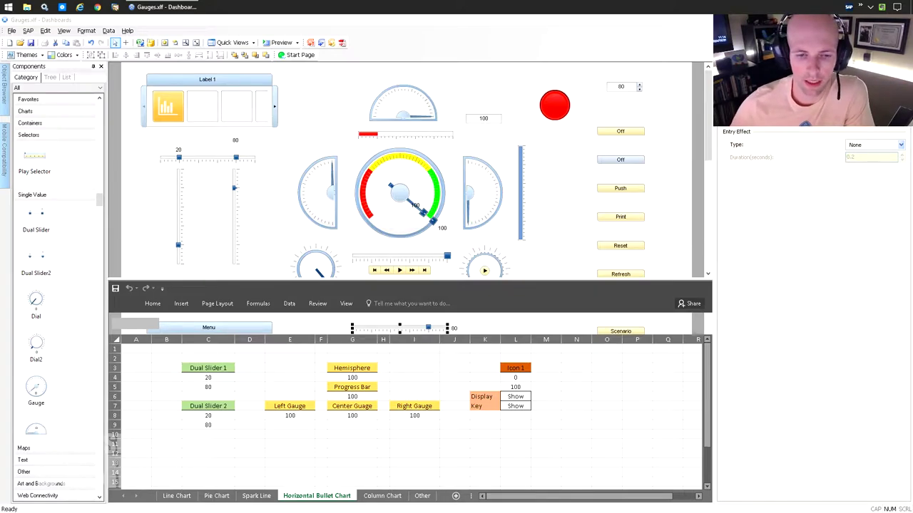
Preview the dashboard and pick list, printer, then heart pictures, ending on Label 2
{"action": "left_click", "coordinate": [280, 44]}
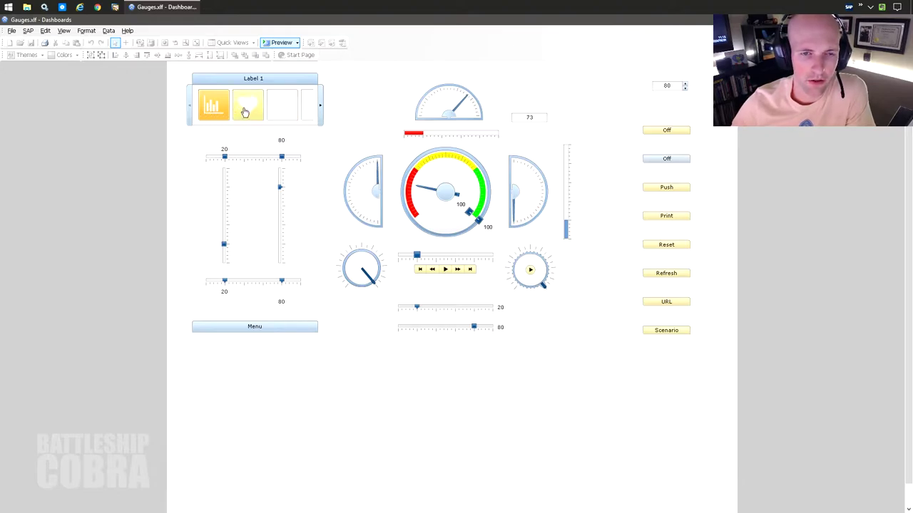
{"action": "left_click", "coordinate": [320, 105]}
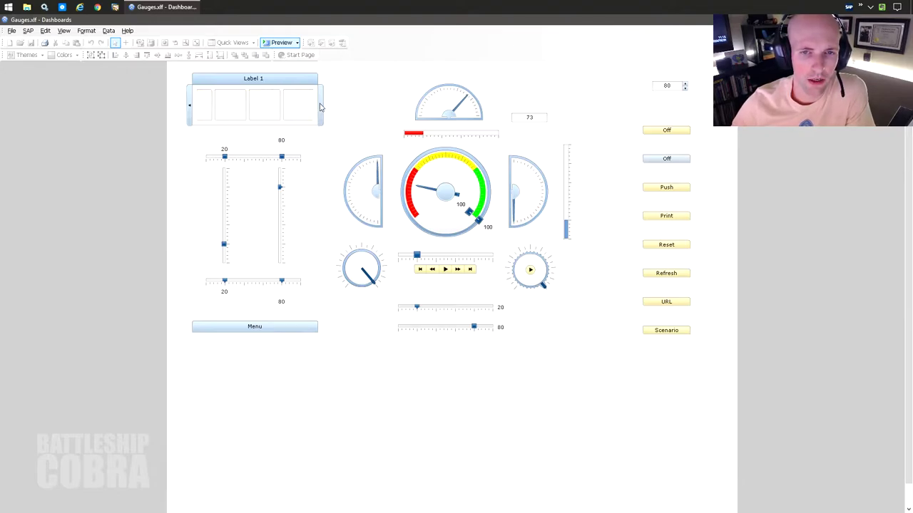
{"action": "left_click", "coordinate": [232, 109]}
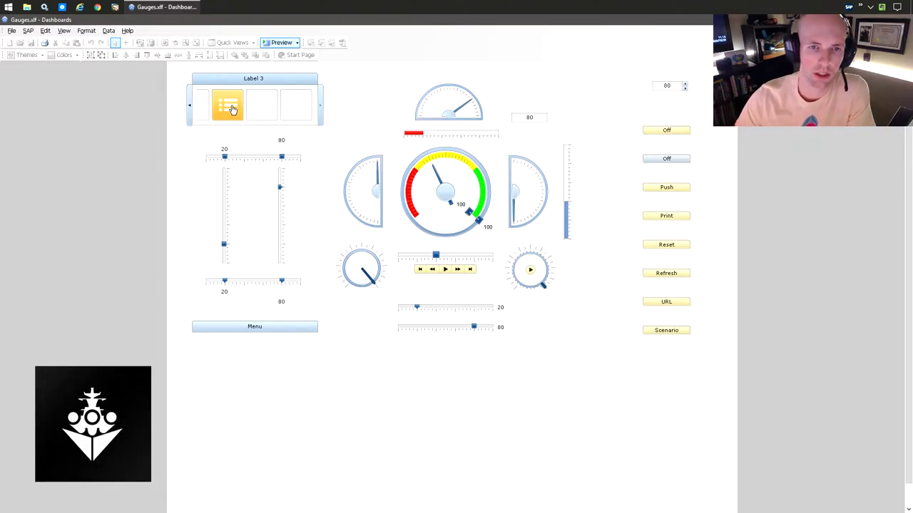
{"action": "left_click", "coordinate": [303, 108]}
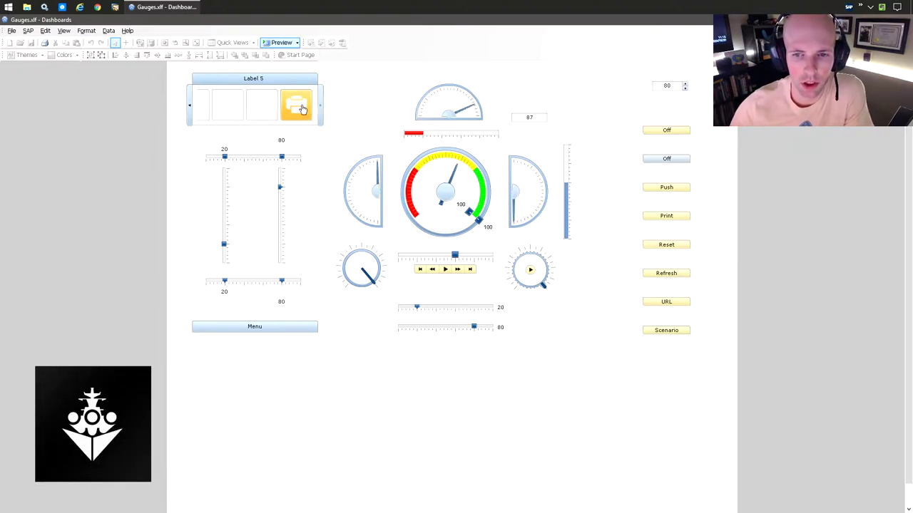
{"action": "left_click", "coordinate": [234, 111]}
{"action": "left_click", "coordinate": [205, 107]}
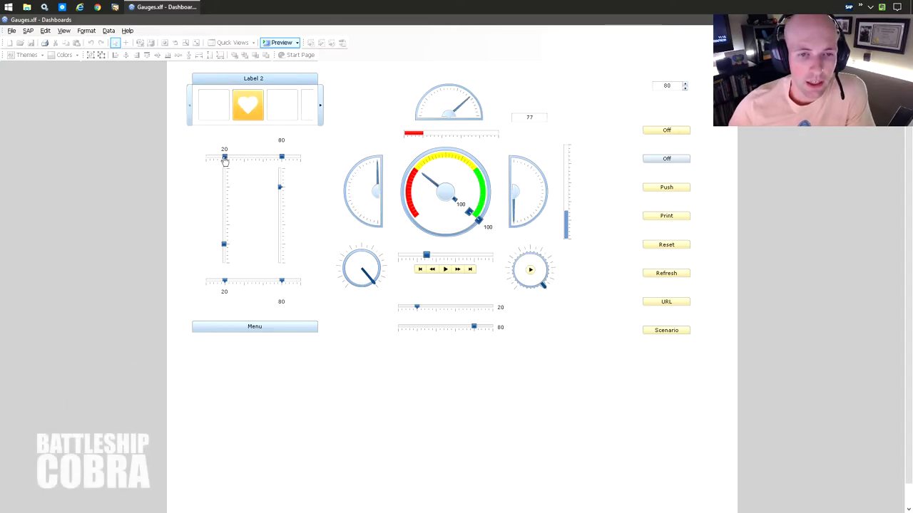
Raise the top dual slider and right vertical slider to about 38–65
{"action": "mouse_move", "coordinate": [225, 157]}
{"action": "left_mouse_down"}
{"action": "mouse_move", "coordinate": [278, 159]}
{"action": "mouse_move", "coordinate": [226, 158]}
{"action": "left_mouse_up"}
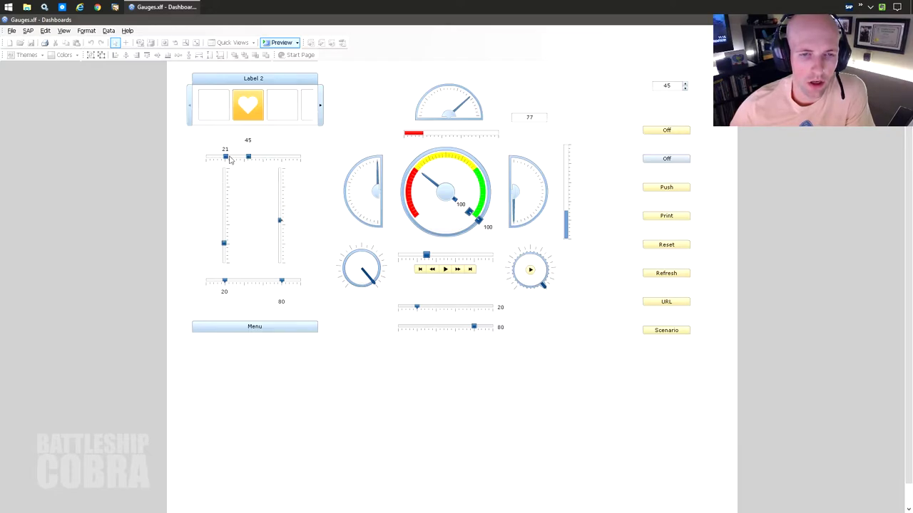
{"action": "mouse_move", "coordinate": [248, 158]}
{"action": "left_mouse_down"}
{"action": "mouse_move", "coordinate": [269, 157]}
{"action": "mouse_move", "coordinate": [227, 157]}
{"action": "left_mouse_up"}
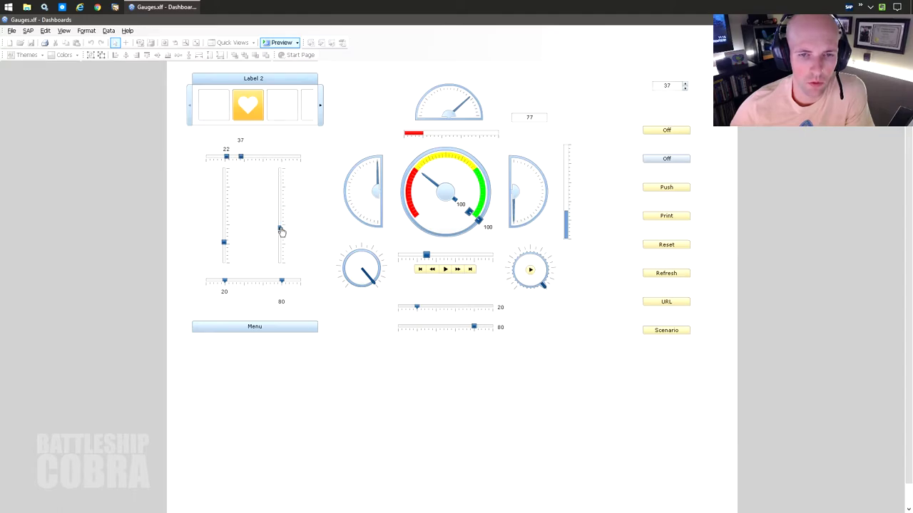
{"action": "left_click_drag", "start_coordinate": [281, 231], "coordinate": [282, 191]}
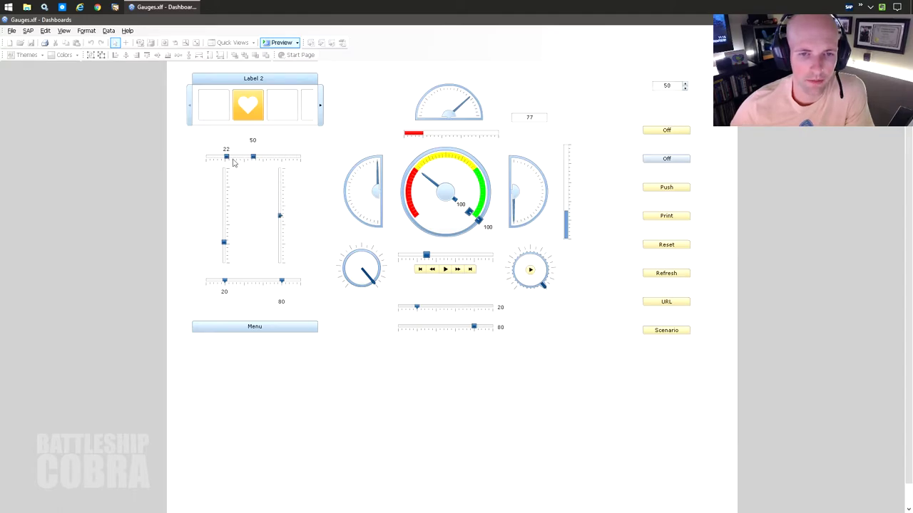
{"action": "left_click_drag", "start_coordinate": [228, 160], "coordinate": [267, 164]}
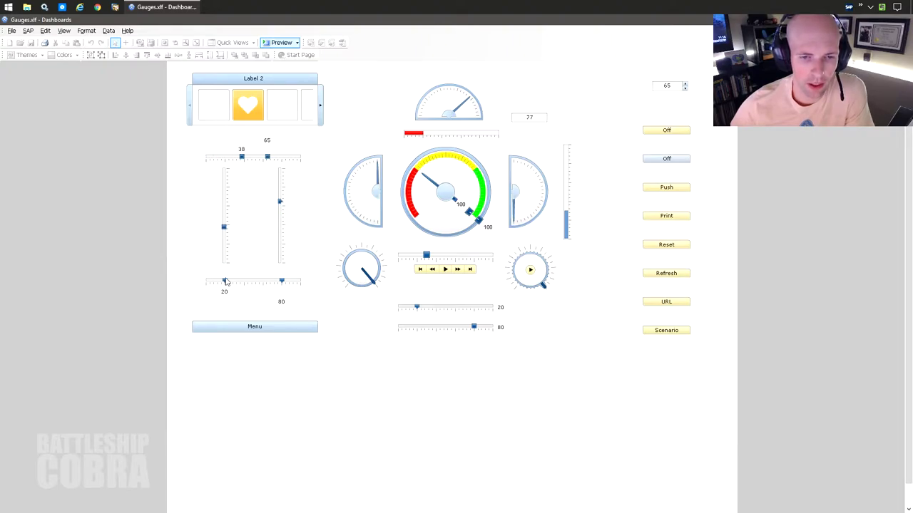
Raise the bottom range, bring the top range's upper value to 70, and apply Menu Set 20
{"action": "mouse_move", "coordinate": [225, 281]}
{"action": "left_mouse_down"}
{"action": "mouse_move", "coordinate": [272, 284]}
{"action": "mouse_move", "coordinate": [226, 283]}
{"action": "mouse_move", "coordinate": [259, 288]}
{"action": "left_mouse_up"}
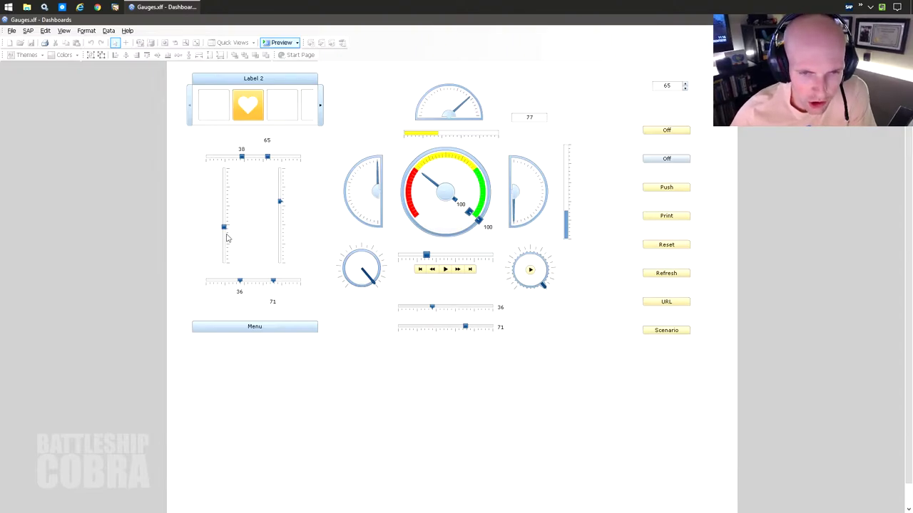
{"action": "mouse_move", "coordinate": [224, 227]}
{"action": "left_mouse_down"}
{"action": "mouse_move", "coordinate": [221, 202]}
{"action": "mouse_move", "coordinate": [223, 239]}
{"action": "left_mouse_up"}
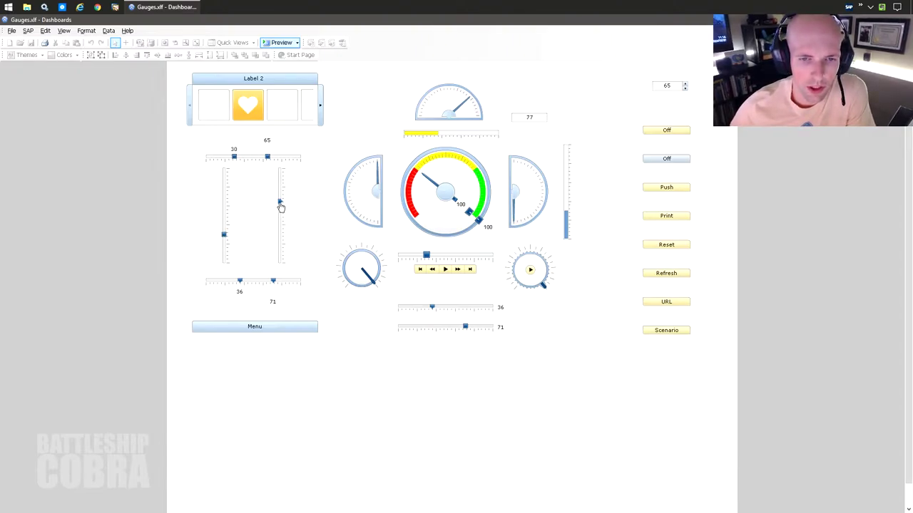
{"action": "mouse_move", "coordinate": [280, 206]}
{"action": "left_mouse_down"}
{"action": "mouse_move", "coordinate": [279, 226]}
{"action": "mouse_move", "coordinate": [283, 207]}
{"action": "left_mouse_up"}
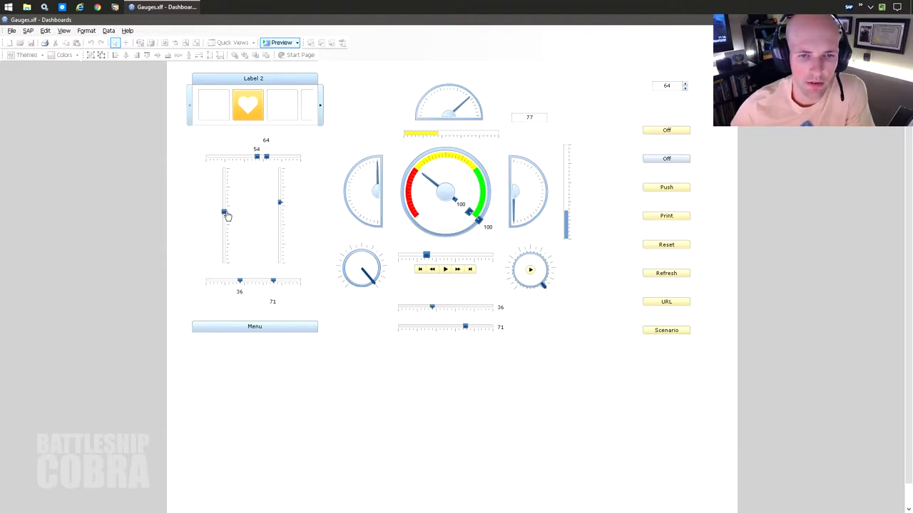
{"action": "mouse_move", "coordinate": [239, 232]}
{"action": "left_mouse_down"}
{"action": "mouse_move", "coordinate": [239, 216]}
{"action": "mouse_move", "coordinate": [279, 187]}
{"action": "mouse_move", "coordinate": [280, 233]}
{"action": "left_mouse_up"}
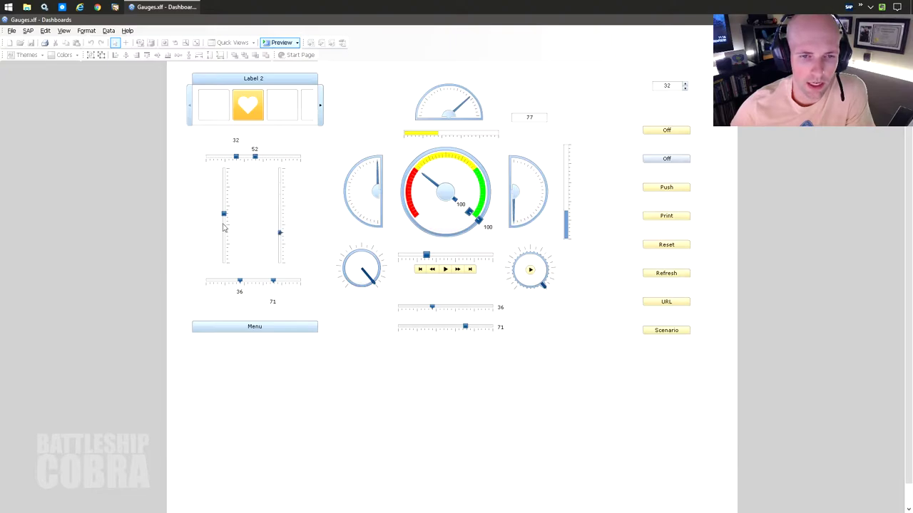
{"action": "left_click_drag", "start_coordinate": [224, 205], "coordinate": [224, 196]}
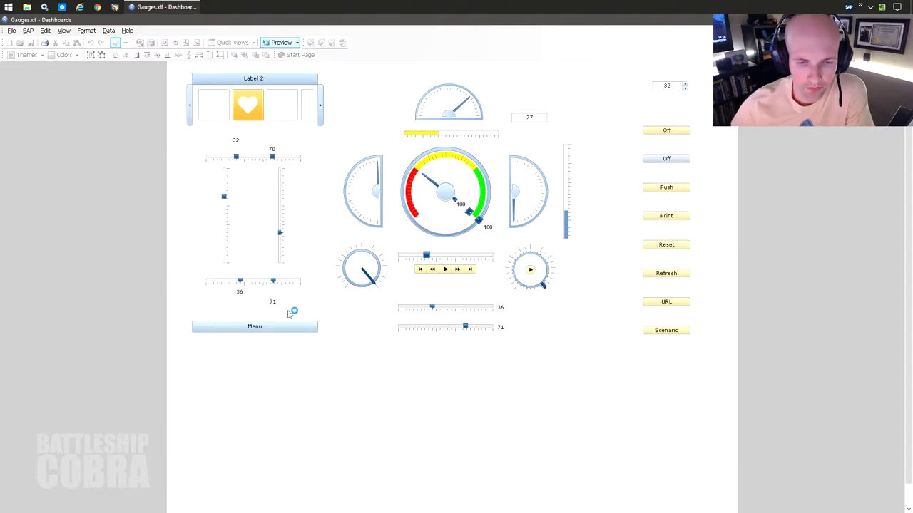
{"action": "mouse_move", "coordinate": [254, 327]}
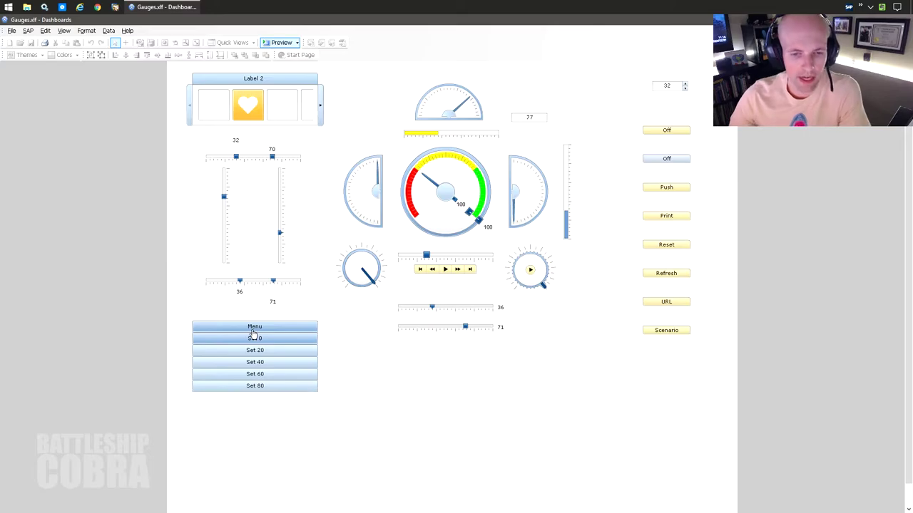
{"action": "left_click", "coordinate": [255, 350]}
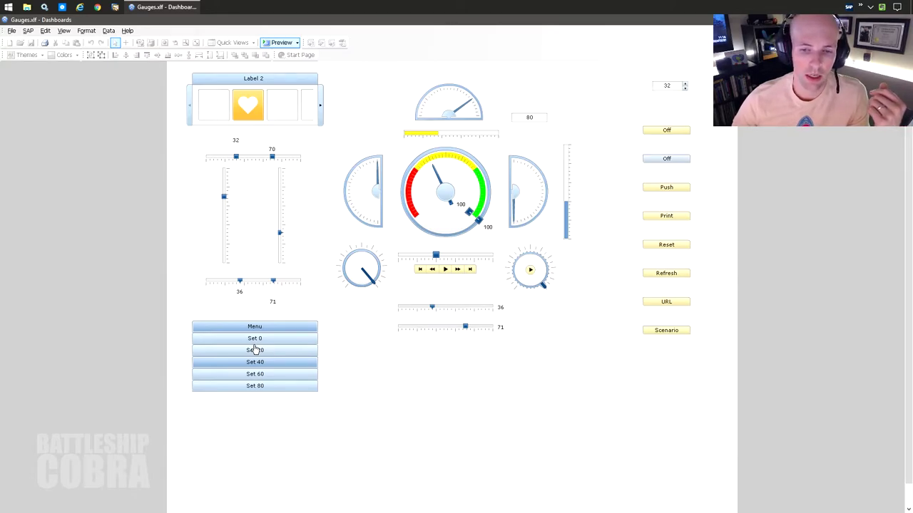
Apply the Menu's Set 40, Set 80, then Set 40 again, and collapse the list
{"action": "left_click", "coordinate": [256, 350]}
{"action": "left_click", "coordinate": [257, 385]}
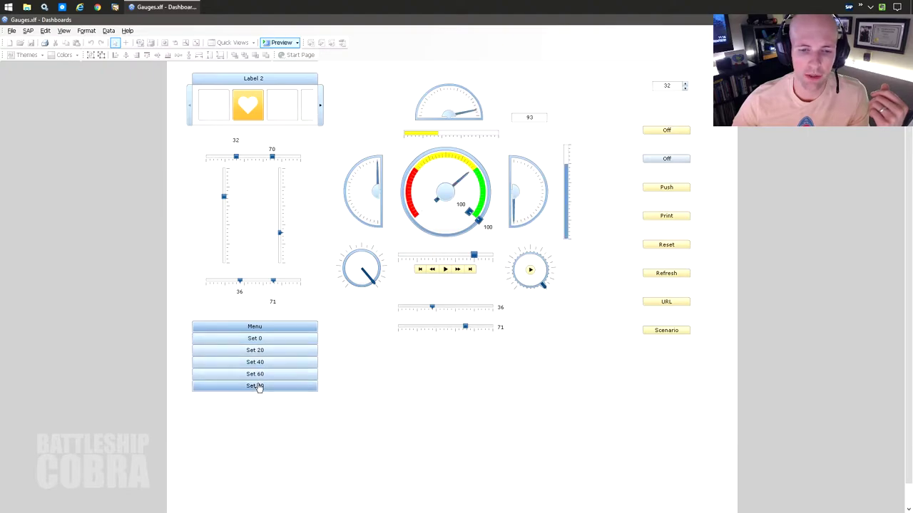
{"action": "left_click", "coordinate": [258, 373]}
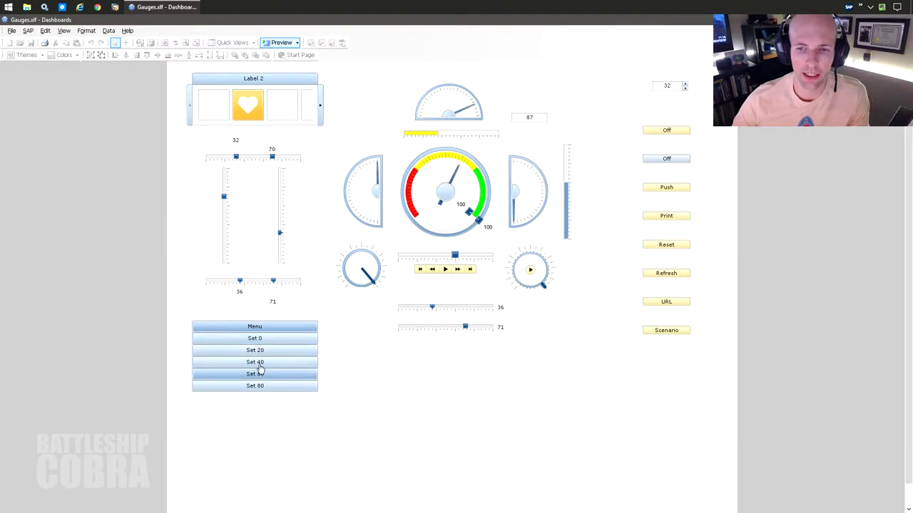
{"action": "left_click", "coordinate": [269, 325]}
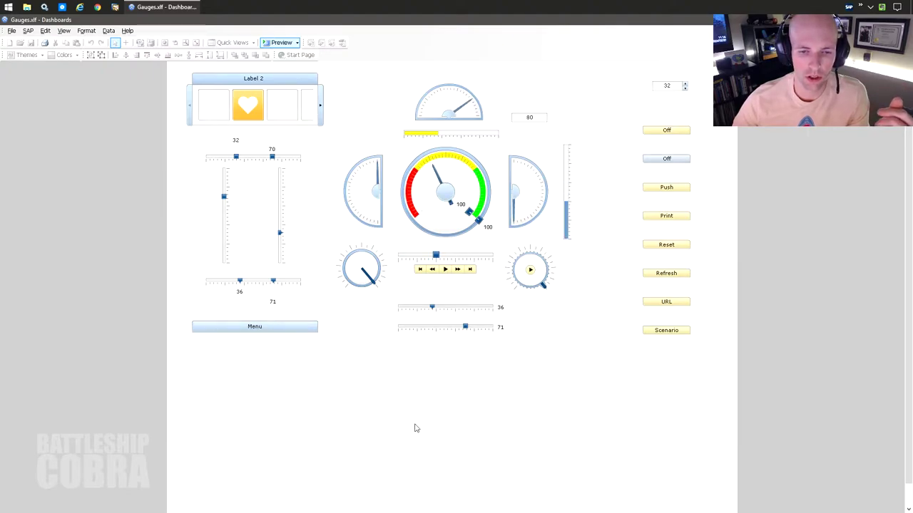
{"action": "left_click", "coordinate": [246, 330]}
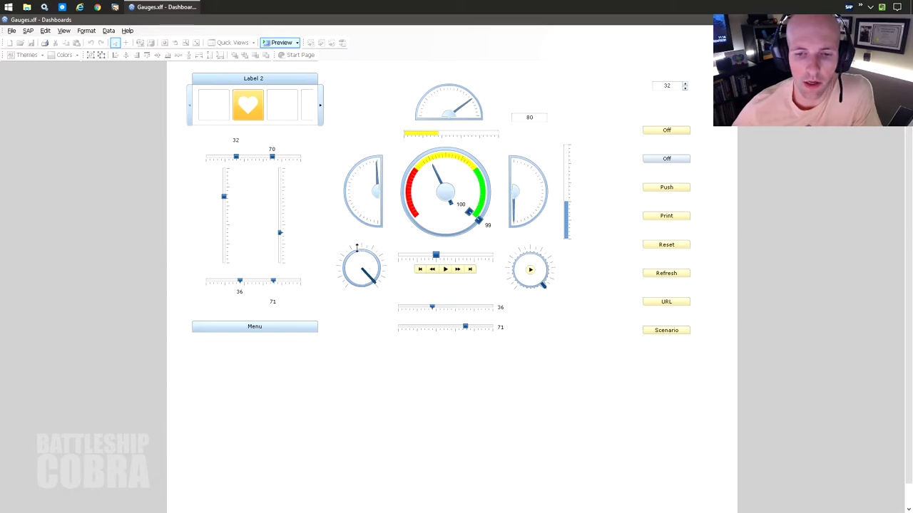
Turn the dial knobs so linked gauges move through 68, 65 and 50, then lower the play dial
{"action": "mouse_move", "coordinate": [356, 246]}
{"action": "left_mouse_down"}
{"action": "mouse_move", "coordinate": [335, 269]}
{"action": "mouse_move", "coordinate": [342, 316]}
{"action": "mouse_move", "coordinate": [336, 287]}
{"action": "mouse_move", "coordinate": [340, 302]}
{"action": "mouse_move", "coordinate": [352, 289]}
{"action": "left_mouse_up"}
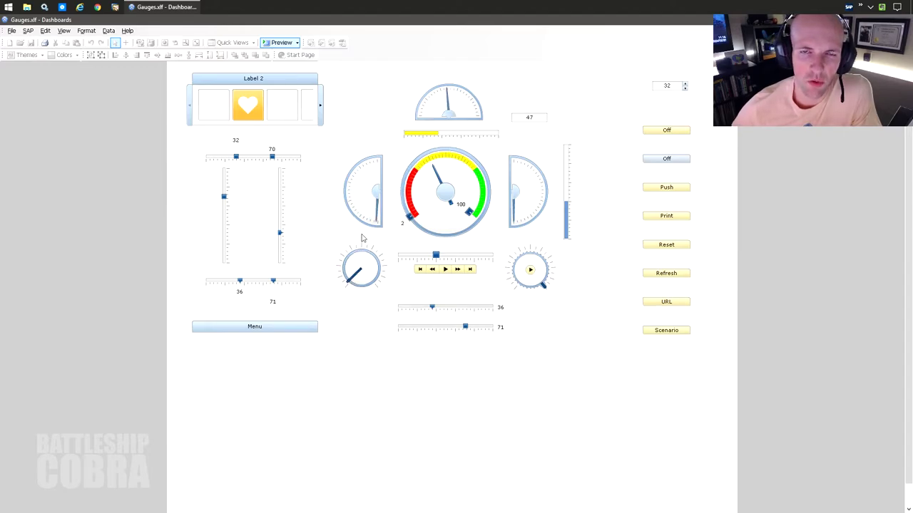
{"action": "mouse_move", "coordinate": [356, 281]}
{"action": "left_mouse_down"}
{"action": "mouse_move", "coordinate": [345, 253]}
{"action": "mouse_move", "coordinate": [353, 246]}
{"action": "mouse_move", "coordinate": [339, 267]}
{"action": "mouse_move", "coordinate": [368, 228]}
{"action": "left_mouse_up"}
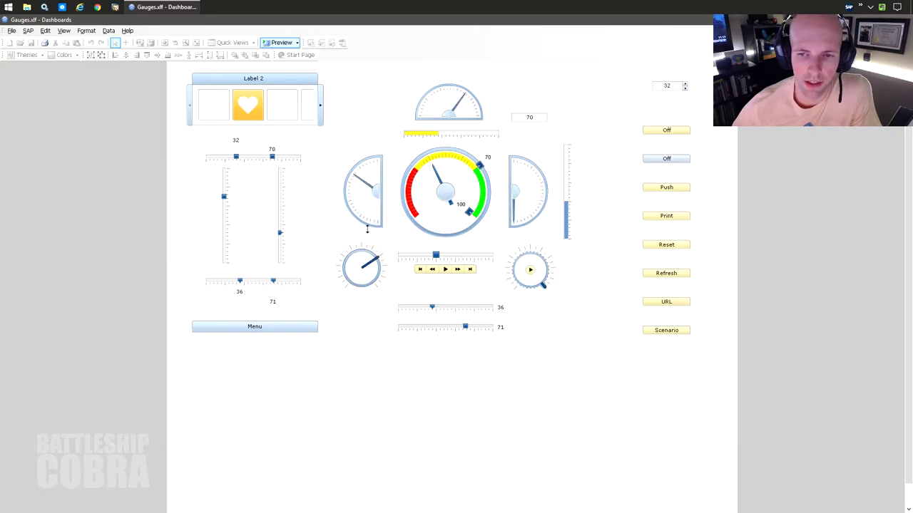
{"action": "left_click_drag", "start_coordinate": [358, 179], "coordinate": [372, 228]}
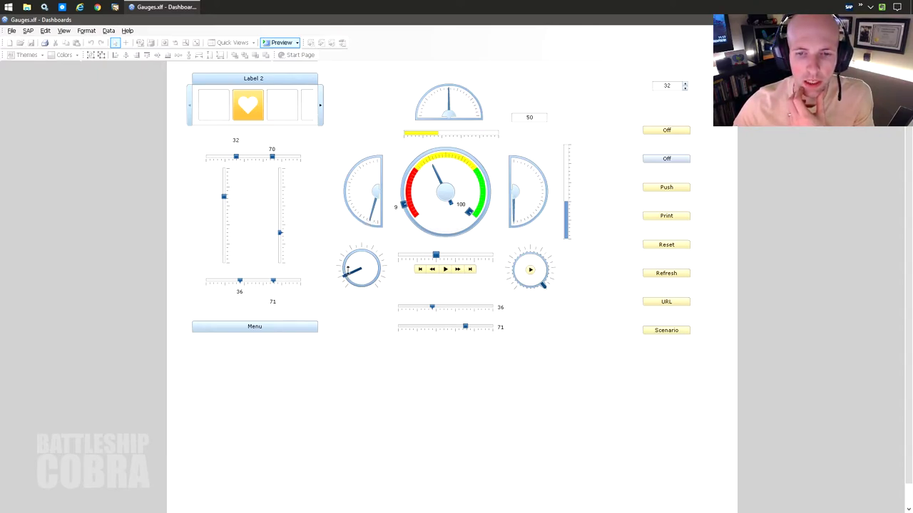
{"action": "left_click_drag", "start_coordinate": [348, 268], "coordinate": [358, 251]}
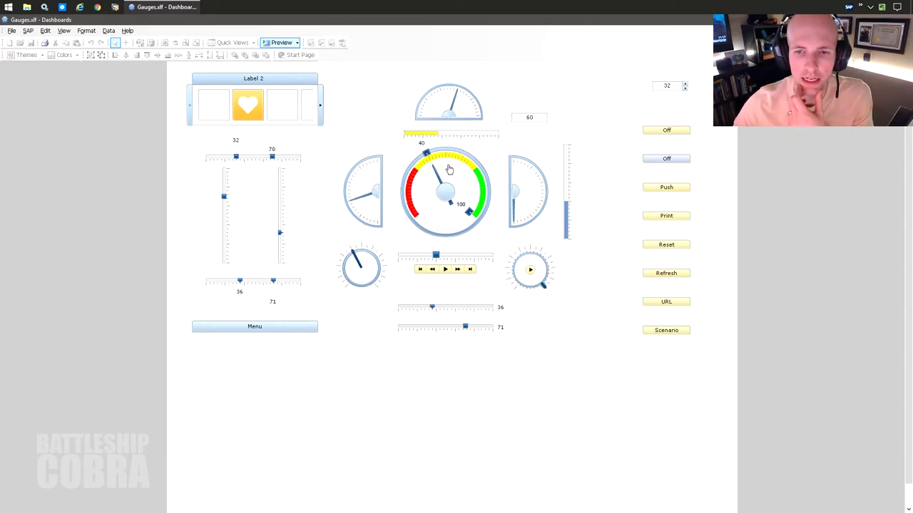
{"action": "left_click_drag", "start_coordinate": [366, 249], "coordinate": [363, 247]}
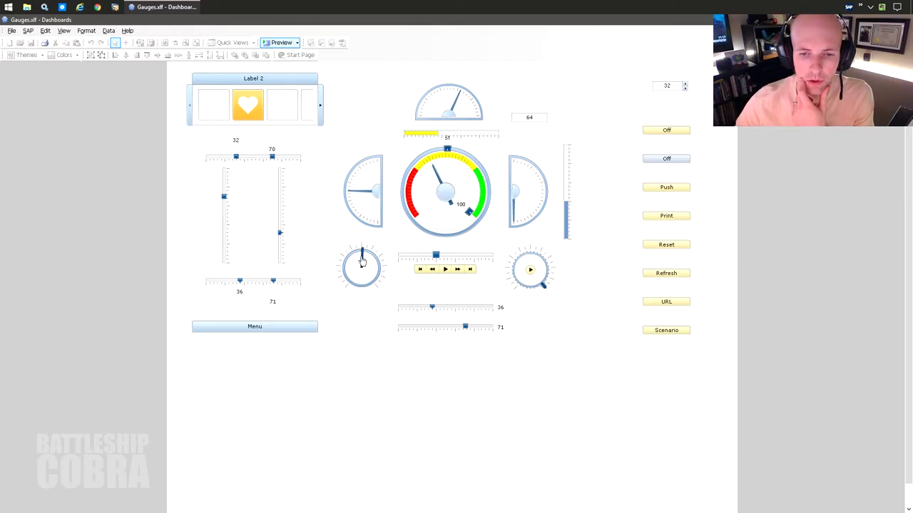
{"action": "mouse_move", "coordinate": [362, 262]}
{"action": "left_mouse_down"}
{"action": "mouse_move", "coordinate": [349, 259]}
{"action": "mouse_move", "coordinate": [350, 270]}
{"action": "left_mouse_up"}
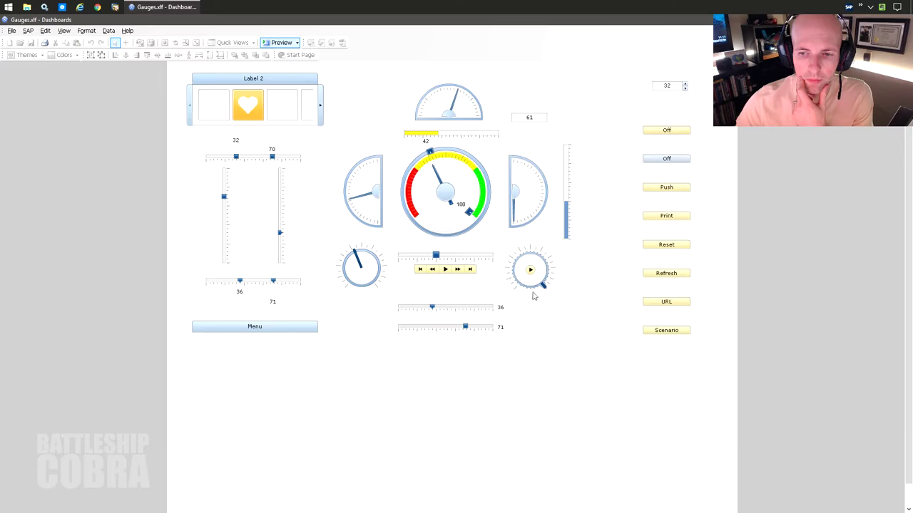
{"action": "left_click_drag", "start_coordinate": [533, 295], "coordinate": [520, 305]}
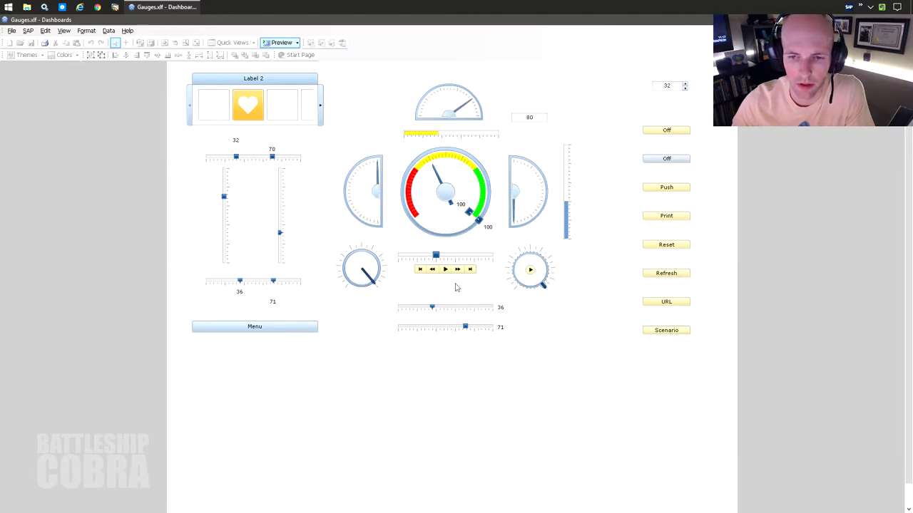
Sweep the play slider to both ends, then play, pause, step back and resume its playback
{"action": "left_click_drag", "start_coordinate": [436, 257], "coordinate": [528, 262]}
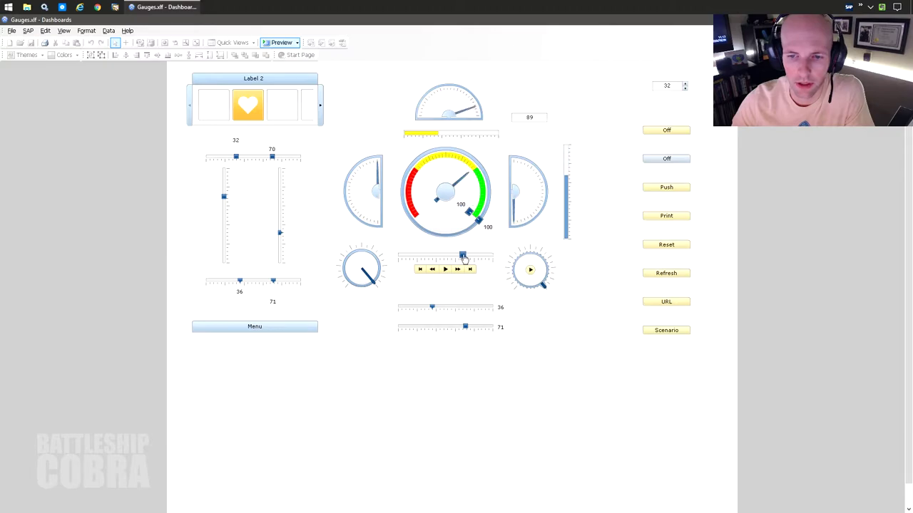
{"action": "left_click_drag", "start_coordinate": [490, 256], "coordinate": [400, 256]}
{"action": "left_click", "coordinate": [445, 270]}
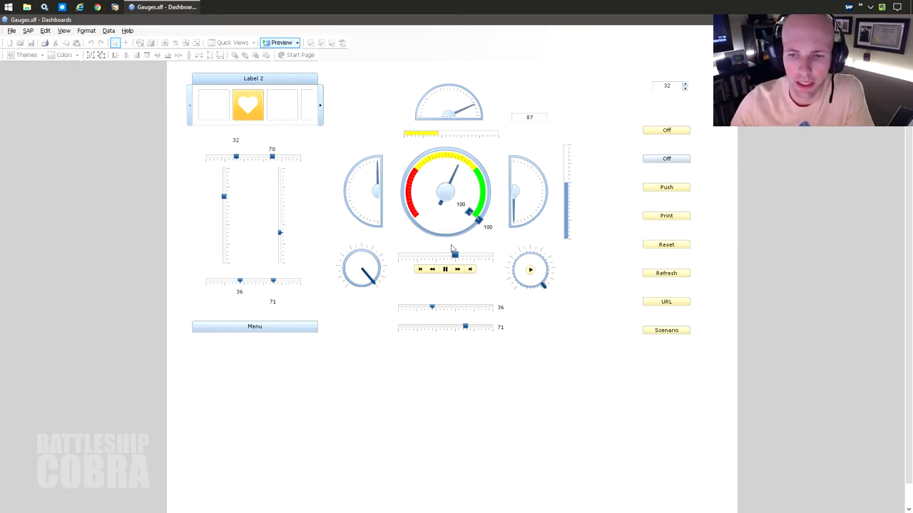
{"action": "left_click", "coordinate": [445, 269]}
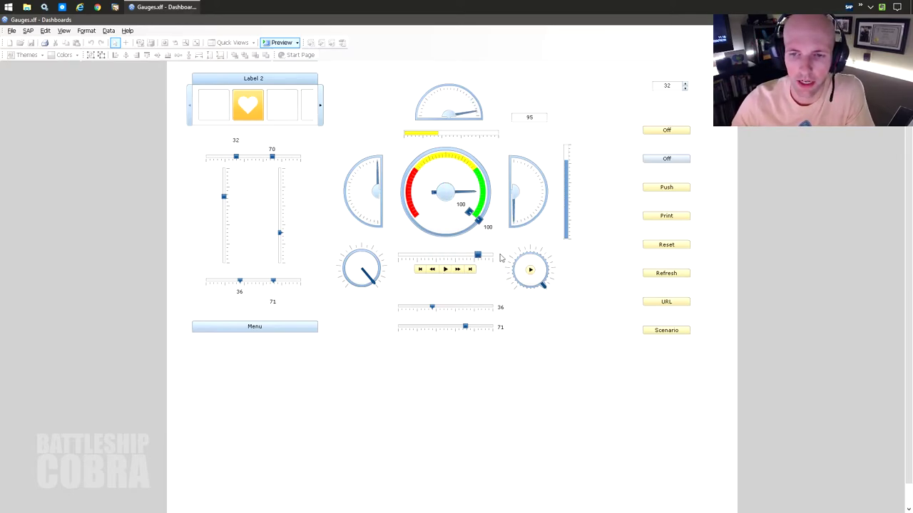
{"action": "left_click", "coordinate": [432, 270]}
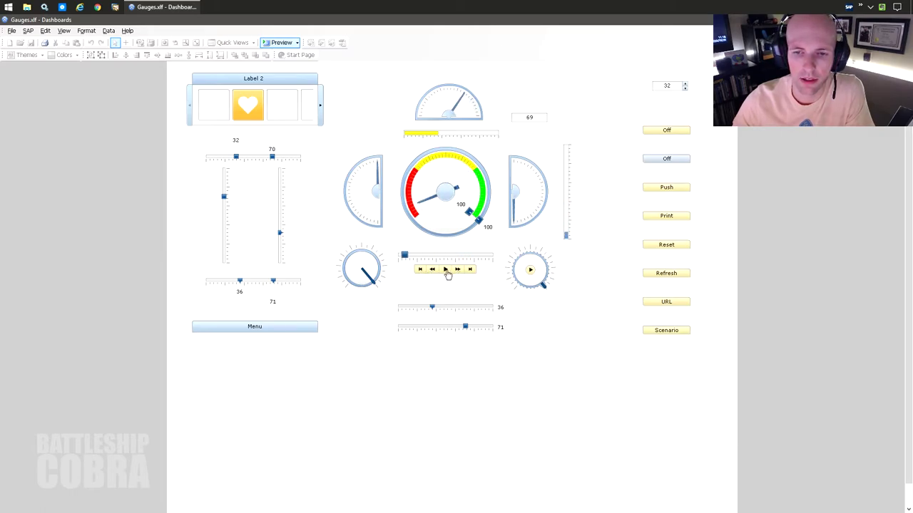
{"action": "left_click", "coordinate": [446, 271]}
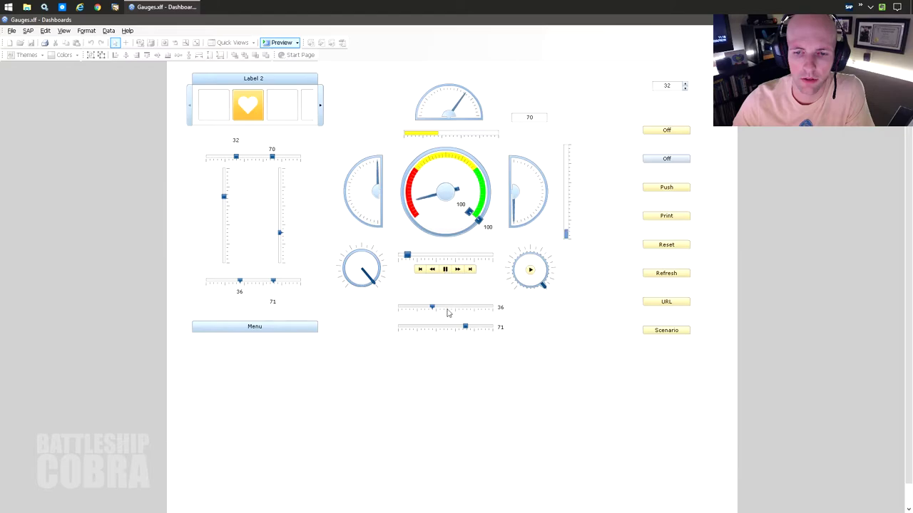
{"action": "left_click", "coordinate": [443, 272]}
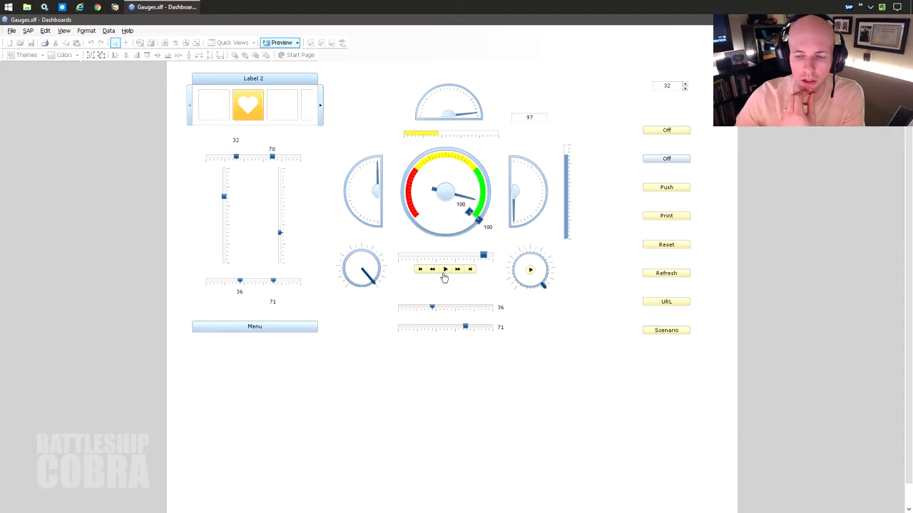
Move the play slider left, then start and stop the play dial's animation
{"action": "mouse_move", "coordinate": [484, 260]}
{"action": "left_mouse_down"}
{"action": "mouse_move", "coordinate": [418, 258]}
{"action": "mouse_move", "coordinate": [479, 258]}
{"action": "mouse_move", "coordinate": [420, 255]}
{"action": "mouse_move", "coordinate": [467, 255]}
{"action": "mouse_move", "coordinate": [455, 256]}
{"action": "left_mouse_up"}
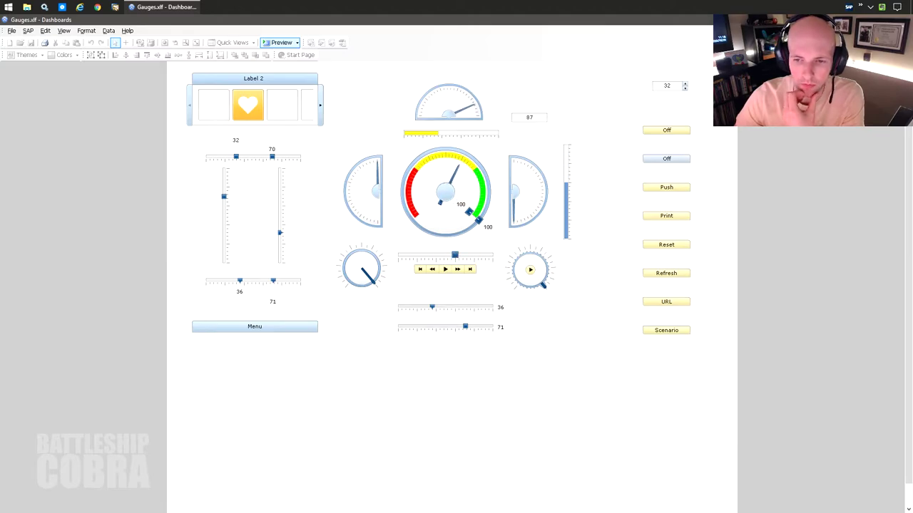
{"action": "left_click", "coordinate": [531, 271]}
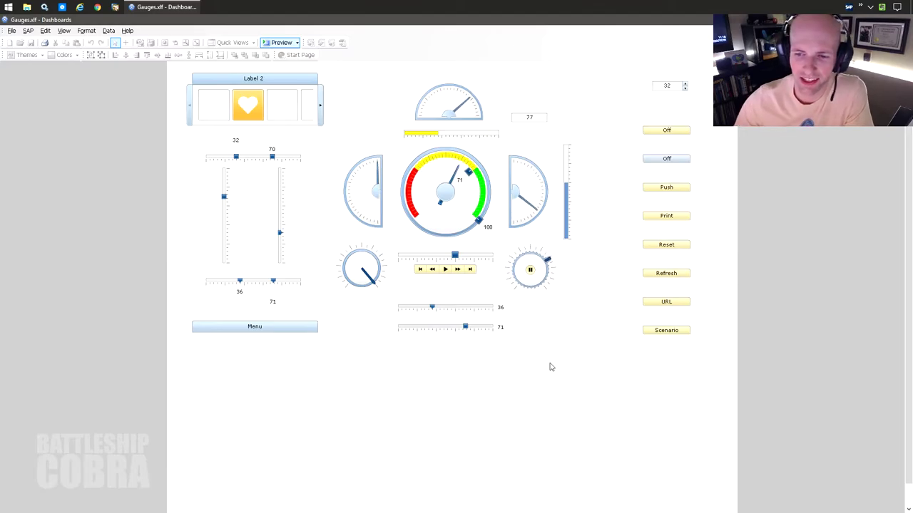
{"action": "left_click", "coordinate": [530, 269]}
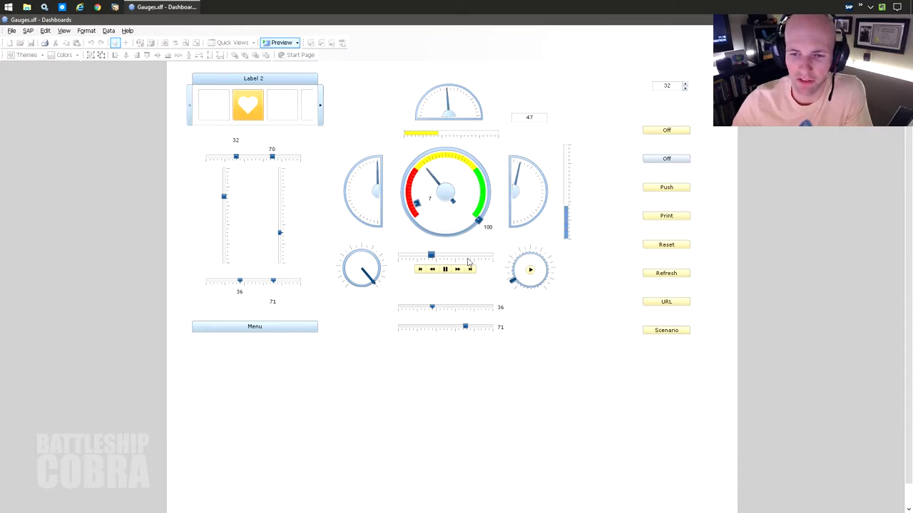
Stop playback, set the bottom-centre slider to 31, start the play dial, and raise the top value to 46
{"action": "left_click", "coordinate": [445, 270]}
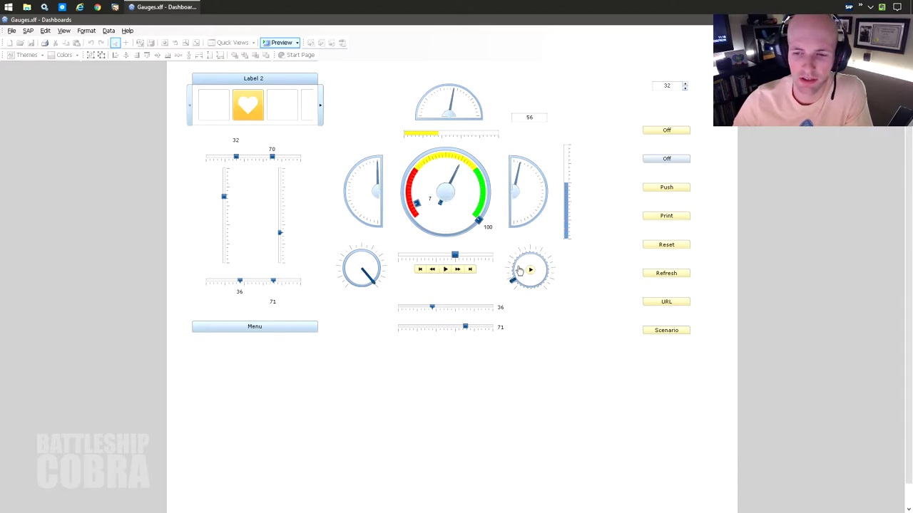
{"action": "left_click_drag", "start_coordinate": [511, 279], "coordinate": [509, 269]}
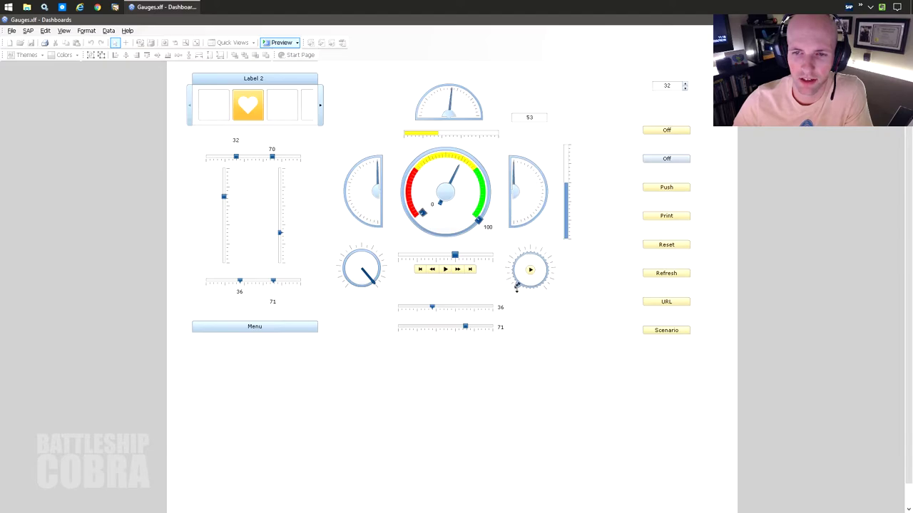
{"action": "mouse_move", "coordinate": [273, 282]}
{"action": "left_mouse_down"}
{"action": "mouse_move", "coordinate": [240, 283]}
{"action": "mouse_move", "coordinate": [301, 283]}
{"action": "mouse_move", "coordinate": [230, 286]}
{"action": "mouse_move", "coordinate": [300, 285]}
{"action": "mouse_move", "coordinate": [256, 288]}
{"action": "left_mouse_up"}
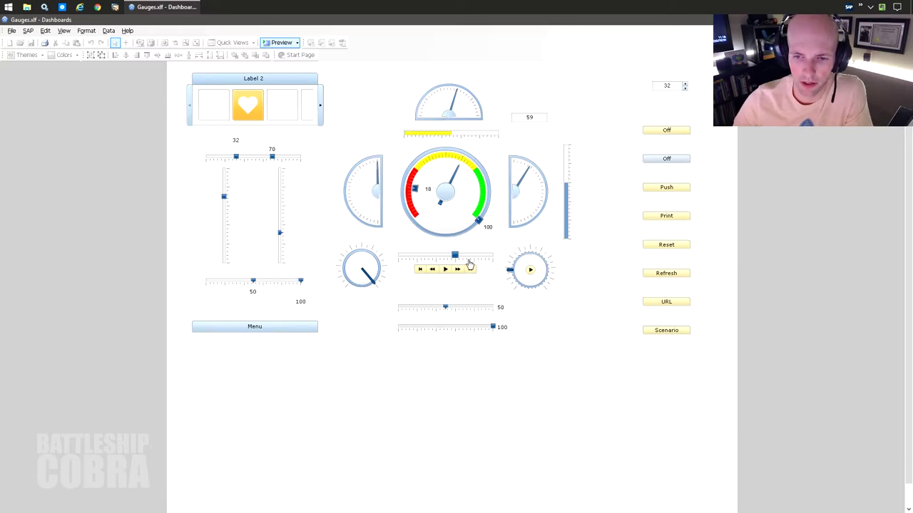
{"action": "mouse_move", "coordinate": [448, 308]}
{"action": "left_mouse_down"}
{"action": "mouse_move", "coordinate": [492, 308]}
{"action": "mouse_move", "coordinate": [427, 308]}
{"action": "left_mouse_up"}
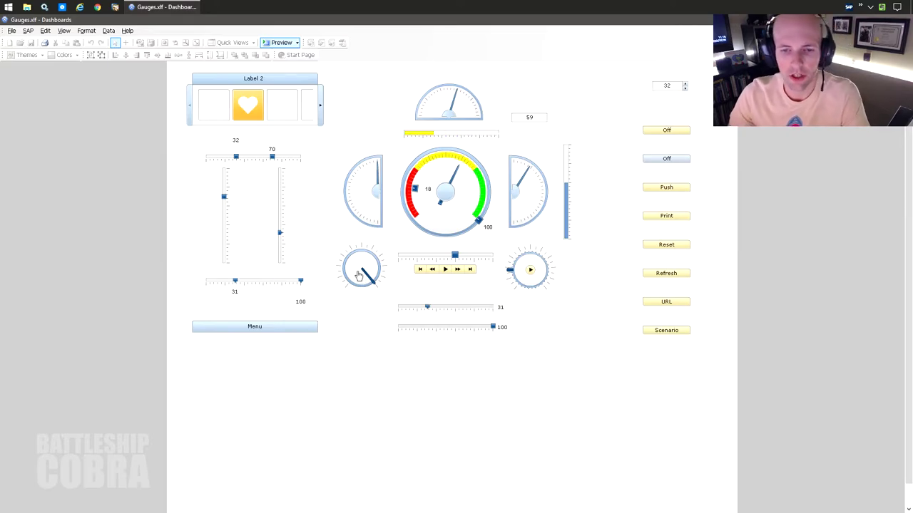
{"action": "left_click", "coordinate": [529, 270]}
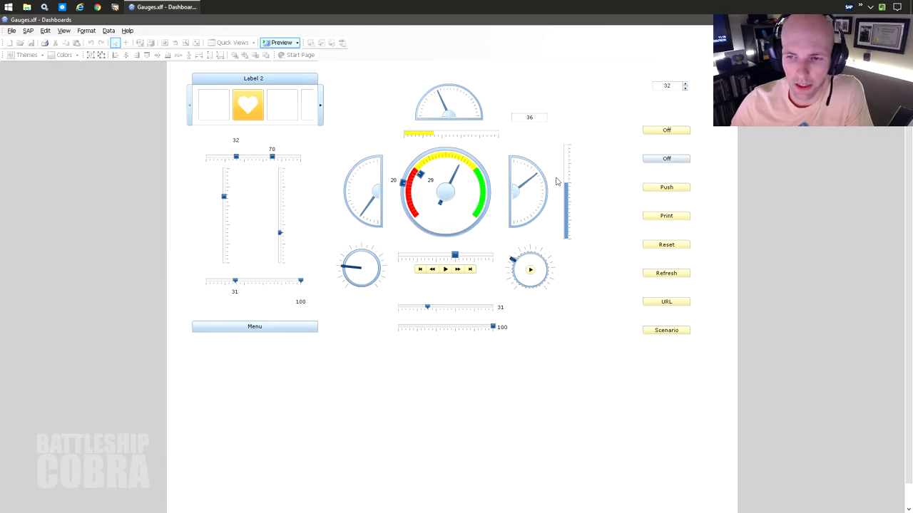
{"action": "left_click_drag", "start_coordinate": [279, 232], "coordinate": [282, 223]}
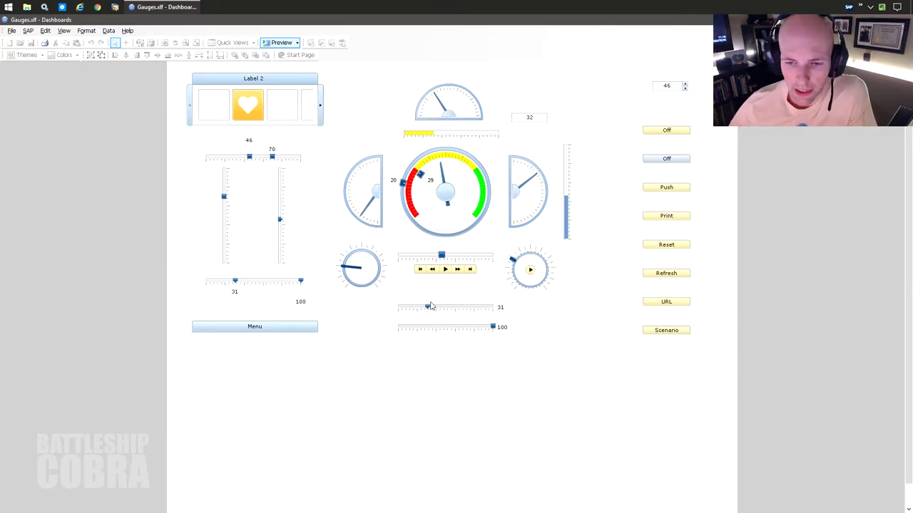
Nudge the lower slider to 36, raise the spinner, and spread the top range to 35–52
{"action": "left_click_drag", "start_coordinate": [428, 308], "coordinate": [430, 308]}
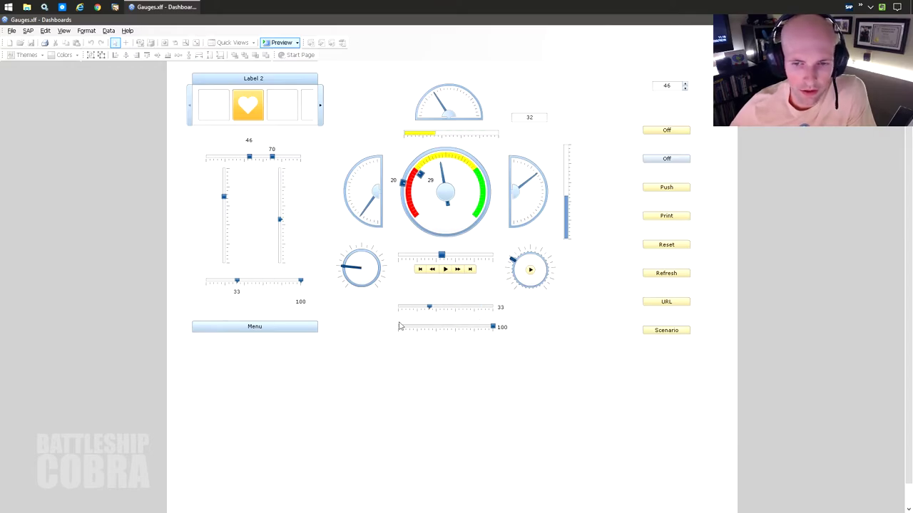
{"action": "mouse_move", "coordinate": [429, 308]}
{"action": "left_mouse_down"}
{"action": "mouse_move", "coordinate": [493, 308]}
{"action": "mouse_move", "coordinate": [407, 328]}
{"action": "mouse_move", "coordinate": [440, 328]}
{"action": "mouse_move", "coordinate": [426, 328]}
{"action": "left_mouse_up"}
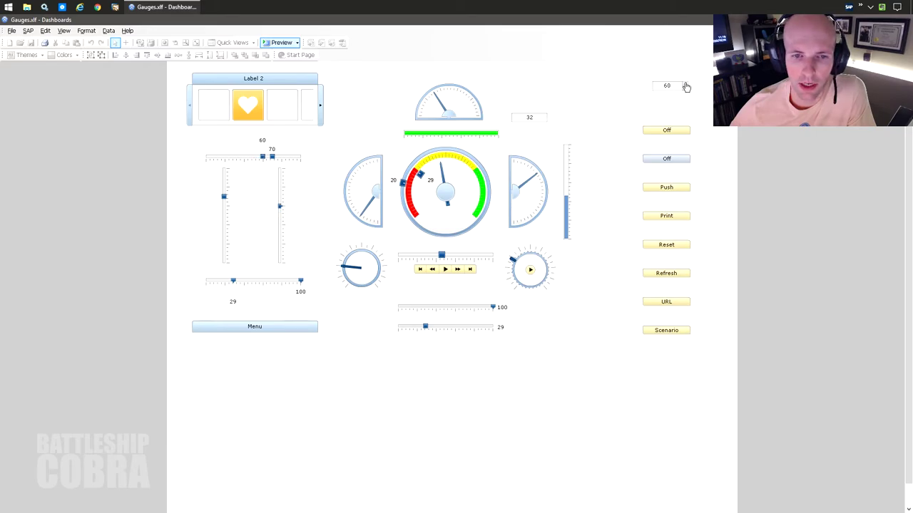
{"action": "left_click", "coordinate": [686, 87]}
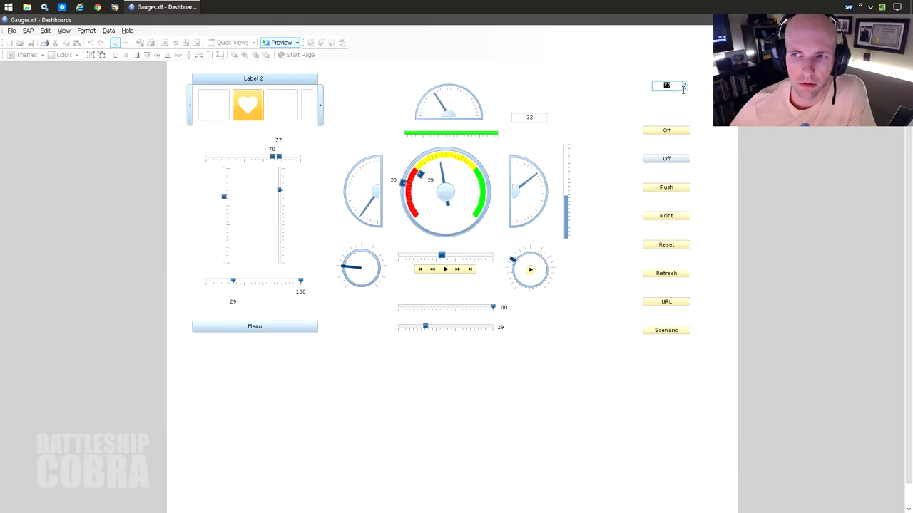
{"action": "mouse_move", "coordinate": [278, 157]}
{"action": "left_mouse_down"}
{"action": "mouse_move", "coordinate": [297, 157]}
{"action": "mouse_move", "coordinate": [259, 157]}
{"action": "left_mouse_up"}
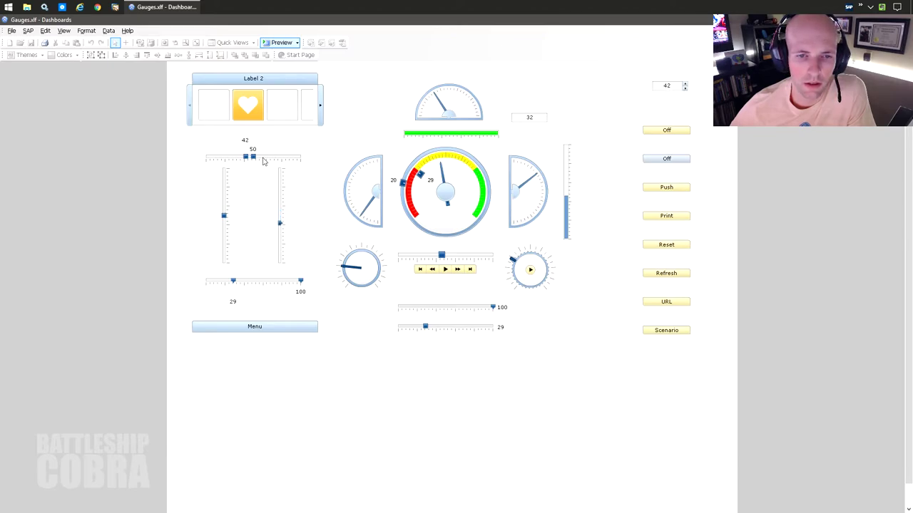
{"action": "mouse_move", "coordinate": [254, 158]}
{"action": "left_mouse_down"}
{"action": "mouse_move", "coordinate": [224, 157]}
{"action": "mouse_move", "coordinate": [279, 157]}
{"action": "mouse_move", "coordinate": [239, 157]}
{"action": "mouse_move", "coordinate": [255, 157]}
{"action": "left_mouse_up"}
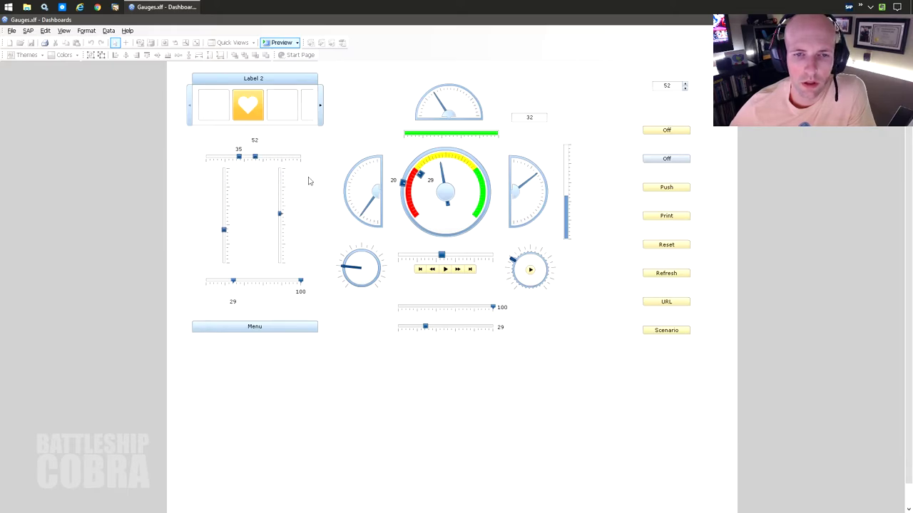
Toggle the emergency indicator on, trigger and release EMERGENCY, then switch the first toggle off
{"action": "left_click", "coordinate": [668, 132]}
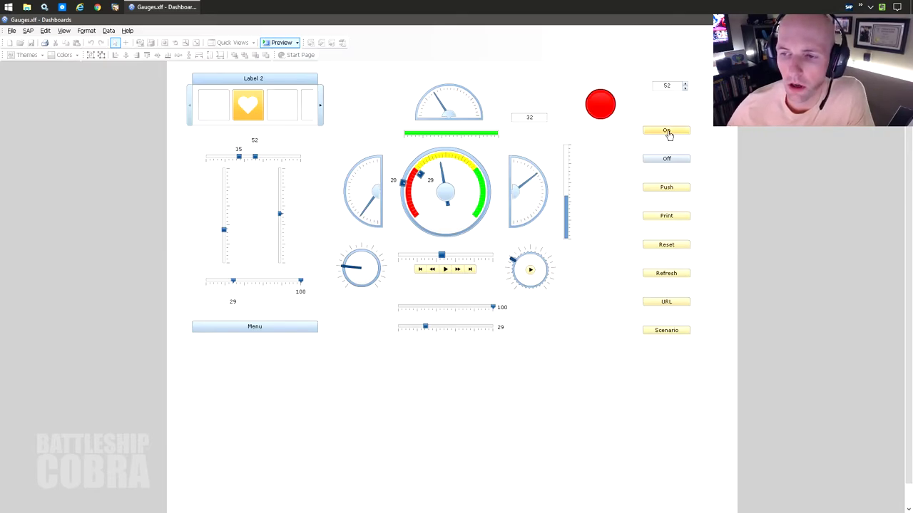
{"action": "left_click", "coordinate": [599, 106]}
{"action": "left_click", "coordinate": [599, 106]}
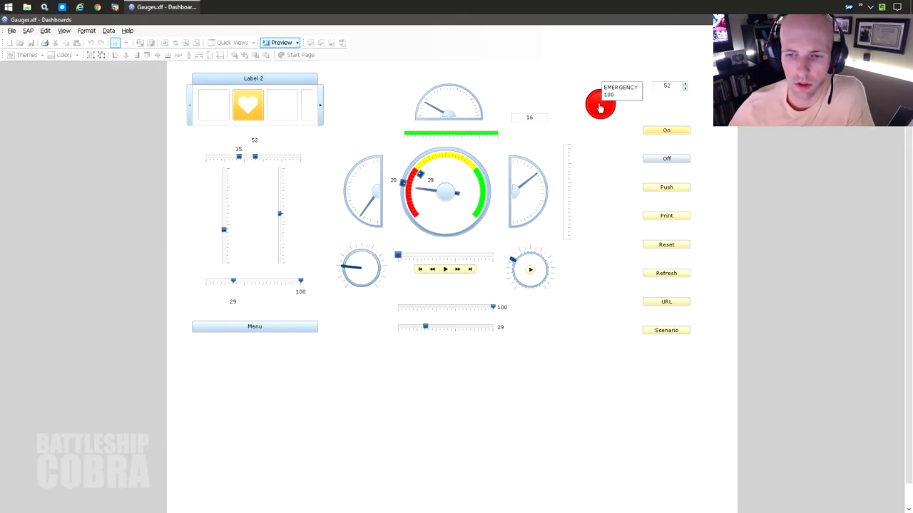
{"action": "left_click", "coordinate": [669, 131]}
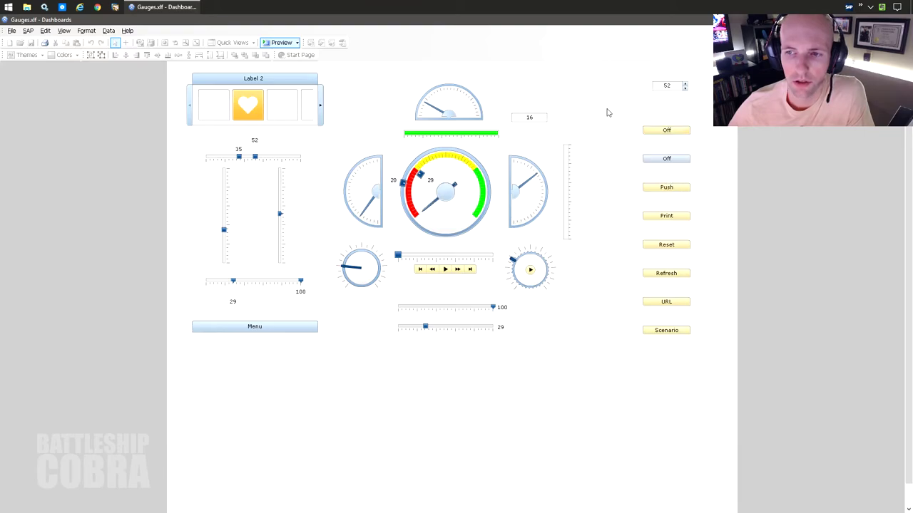
{"action": "left_click", "coordinate": [669, 135]}
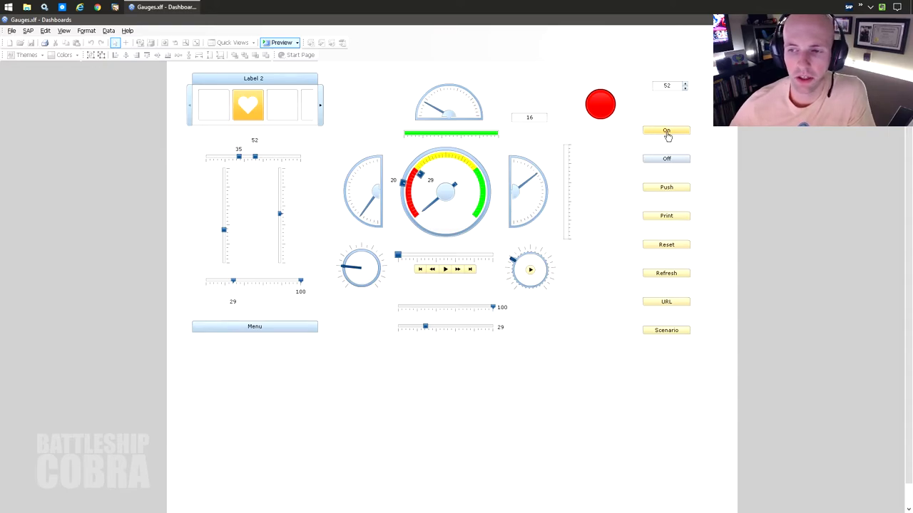
{"action": "left_click", "coordinate": [668, 134]}
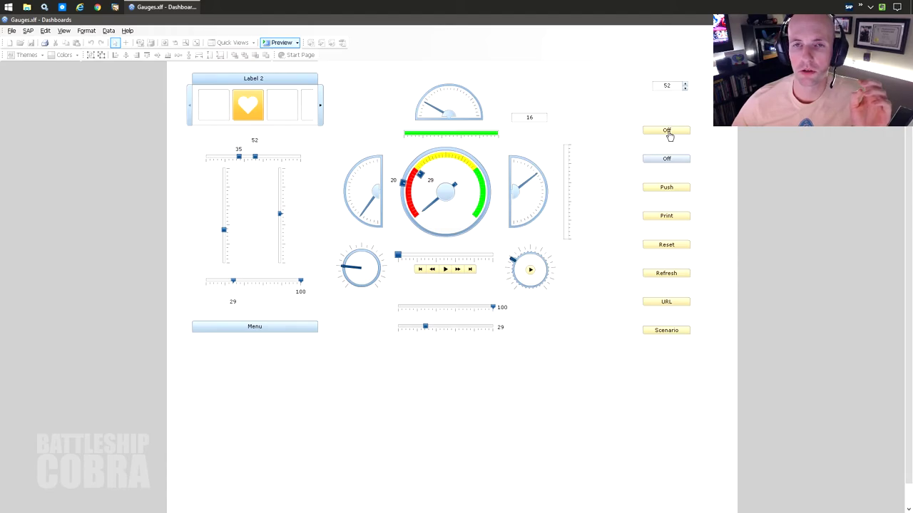
Flip the second toggle on and off, reset everything to defaults, and open the scenario options
{"action": "left_click", "coordinate": [666, 159]}
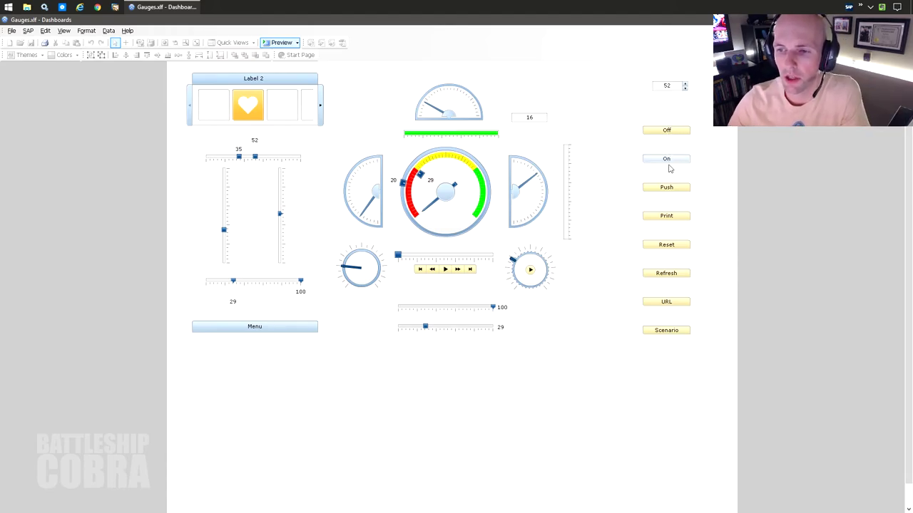
{"action": "left_click", "coordinate": [664, 161]}
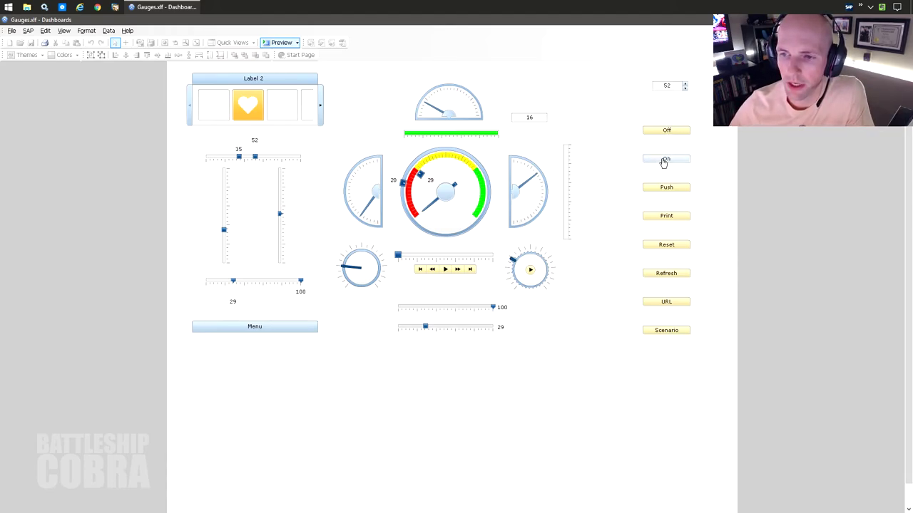
{"action": "left_click", "coordinate": [663, 161]}
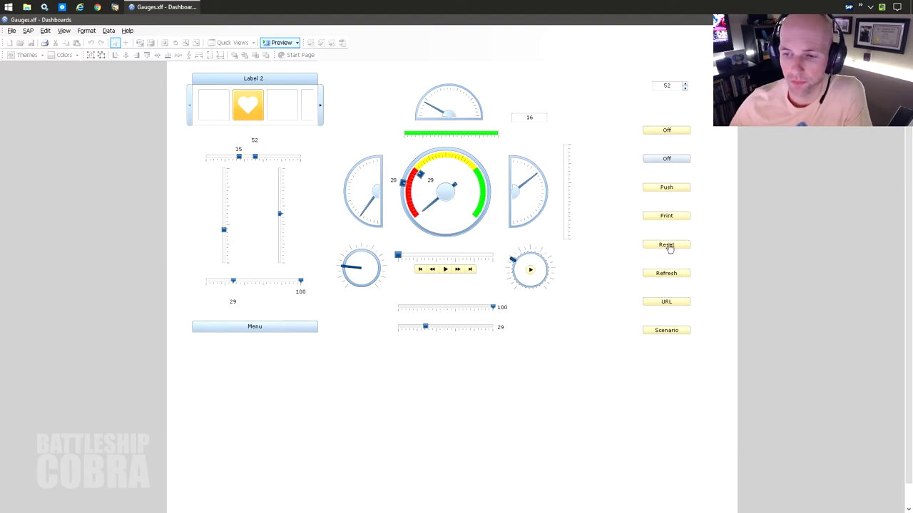
{"action": "left_click", "coordinate": [666, 245]}
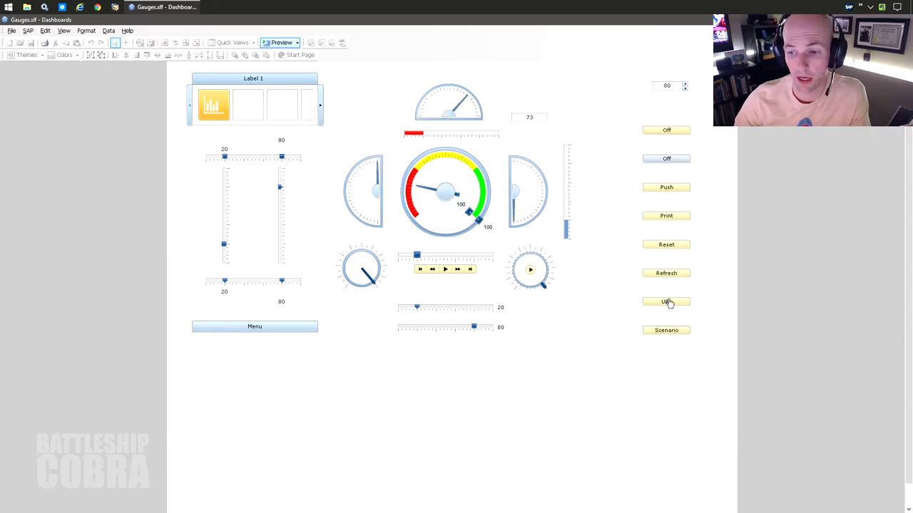
{"action": "left_click", "coordinate": [662, 332]}
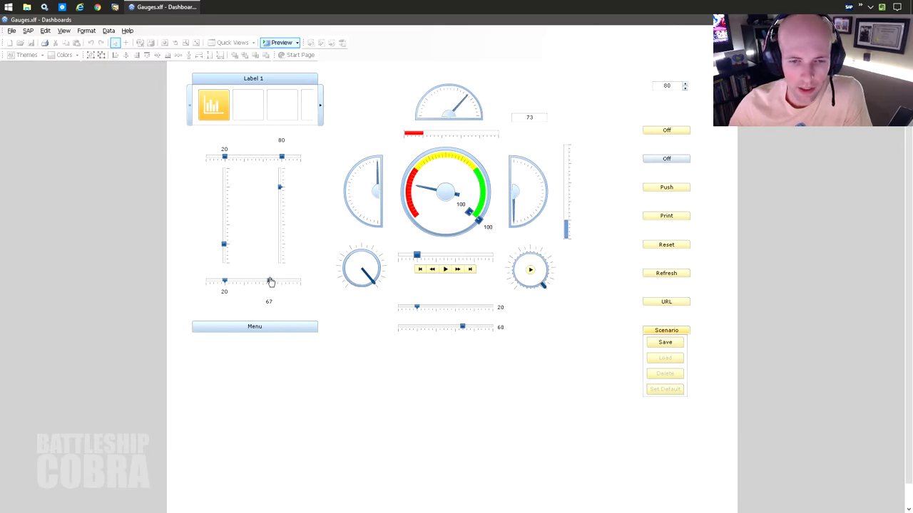
Pick the third selector label, pause the right dial's animation, re-enable the first toggle, trigger emergency max
{"action": "left_click", "coordinate": [285, 109]}
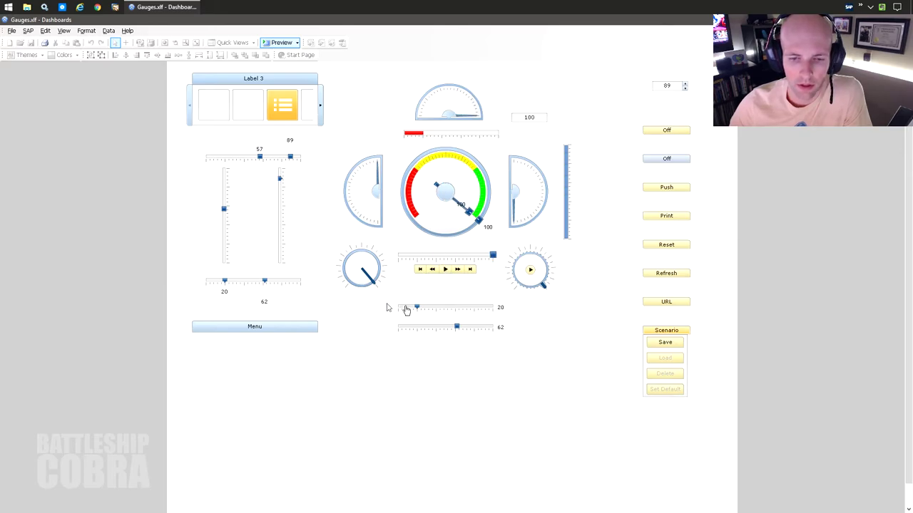
{"action": "left_click", "coordinate": [255, 326]}
{"action": "left_click", "coordinate": [250, 376]}
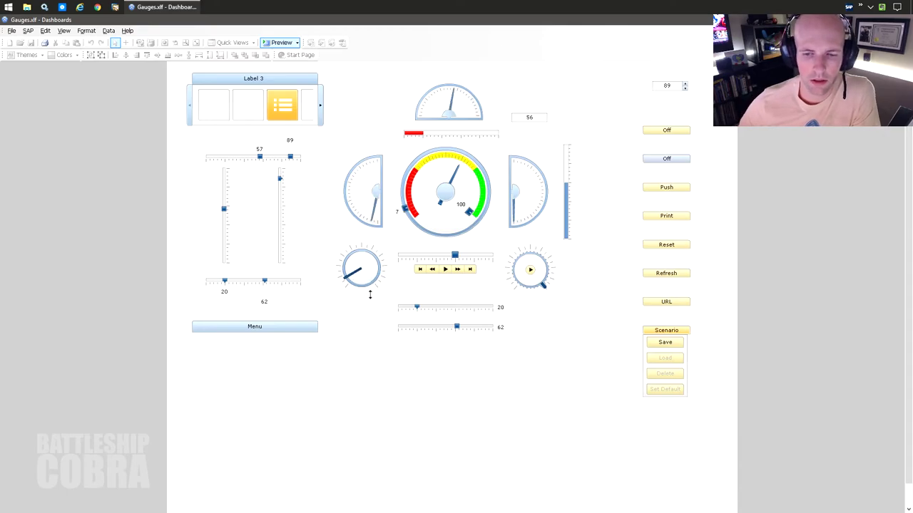
{"action": "left_click", "coordinate": [533, 270]}
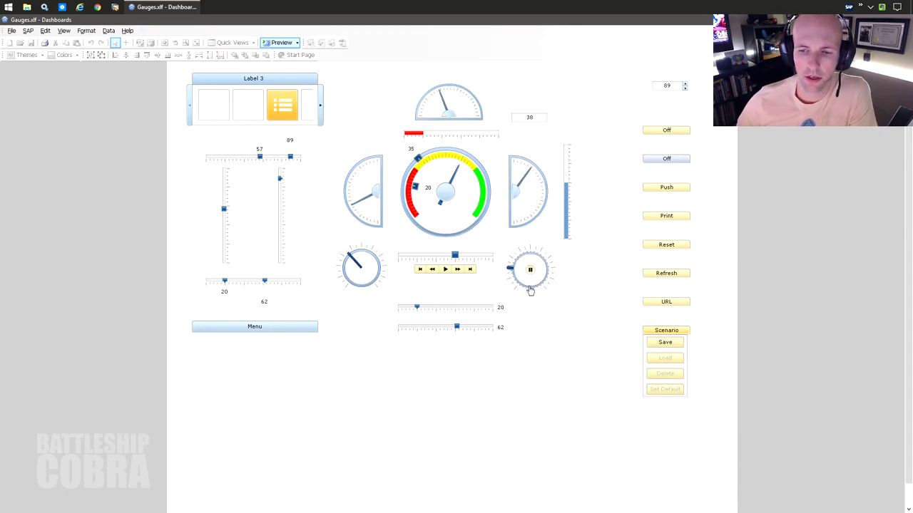
{"action": "left_click", "coordinate": [531, 272]}
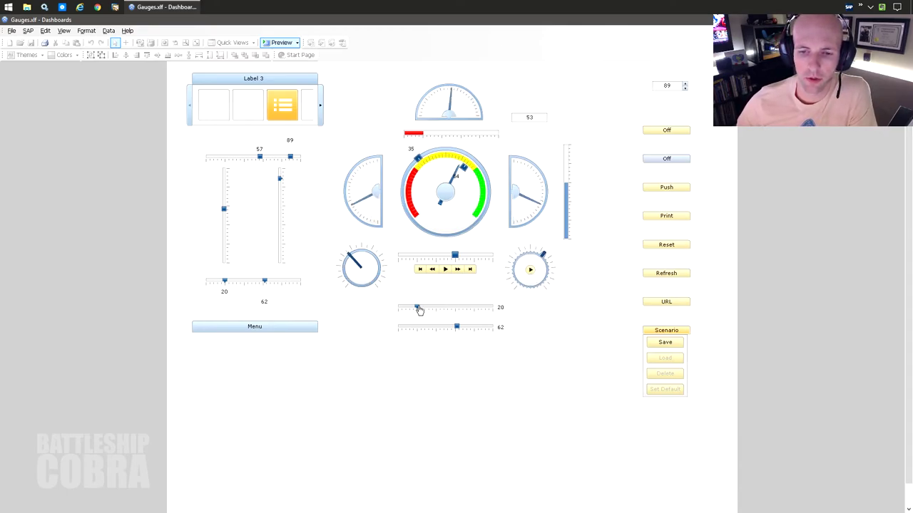
{"action": "left_click", "coordinate": [671, 132]}
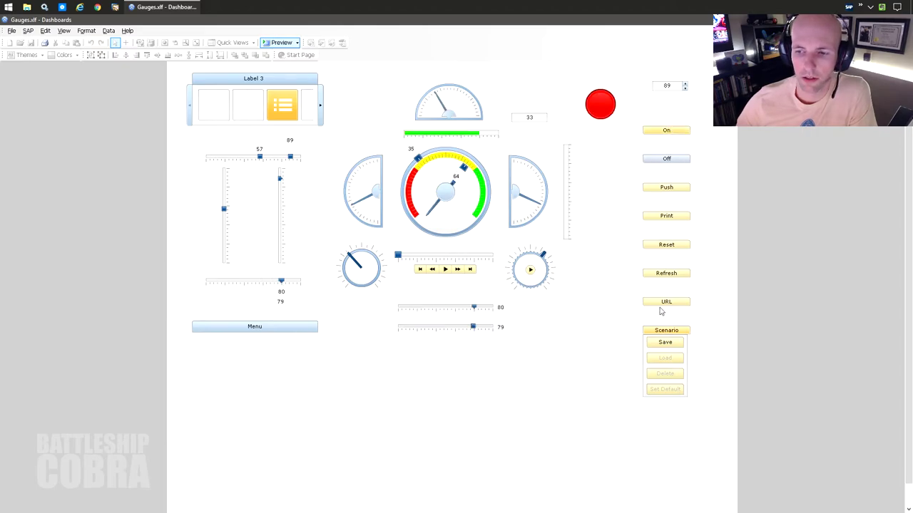
{"action": "left_click", "coordinate": [600, 104]}
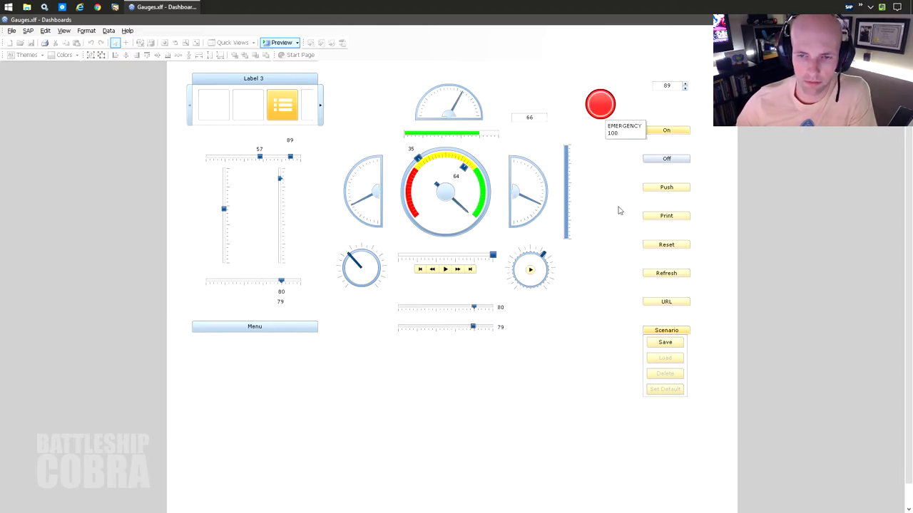
Save the current settings as a scenario named TEST
{"action": "left_click", "coordinate": [659, 345]}
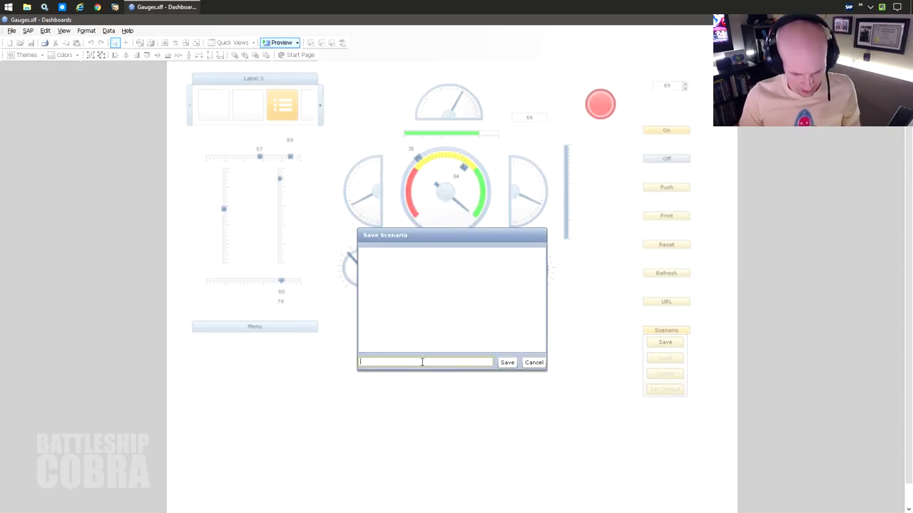
{"action": "type", "text": "TEST"}
{"action": "left_click", "coordinate": [507, 363]}
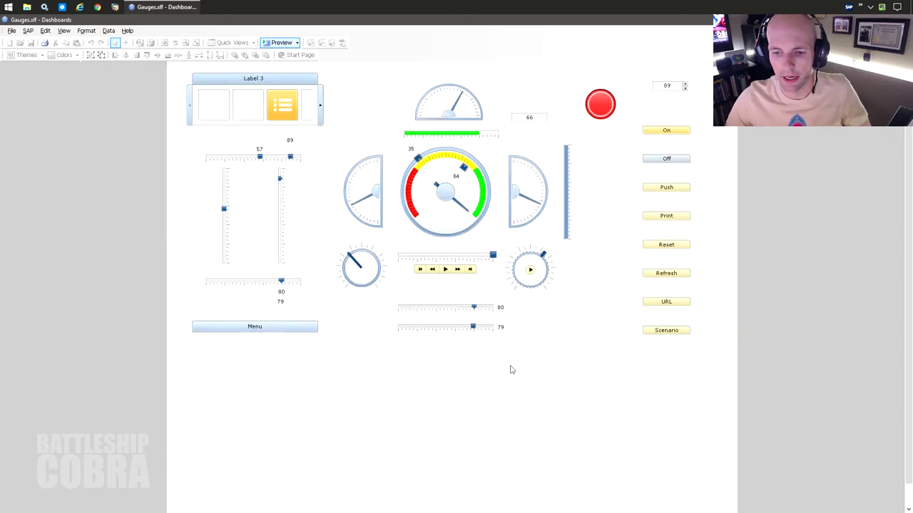
Reset the dashboard to defaults, then load the TEST scenario back
{"action": "left_click", "coordinate": [666, 335]}
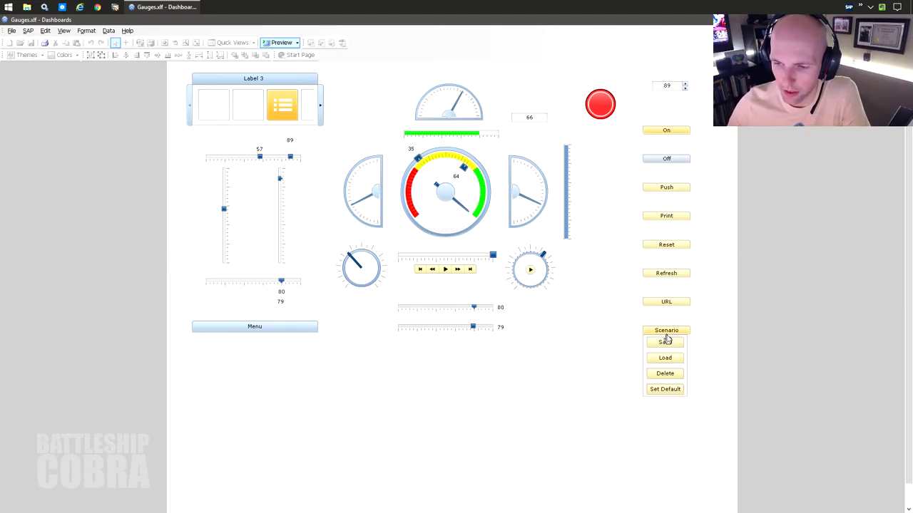
{"action": "left_click", "coordinate": [663, 246]}
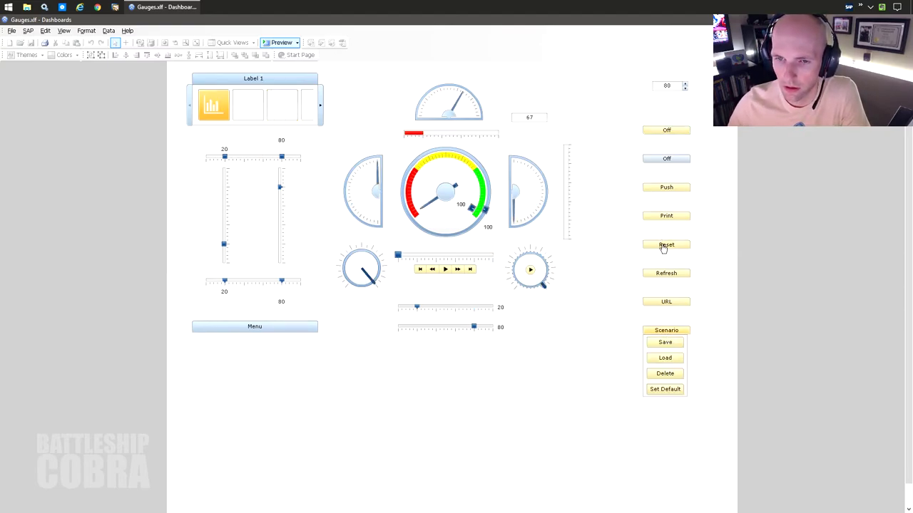
{"action": "left_click", "coordinate": [668, 358]}
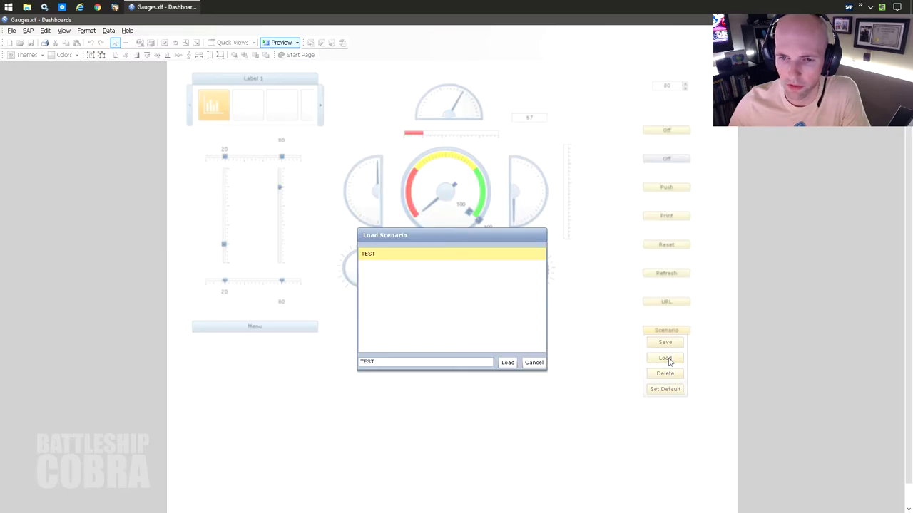
{"action": "left_click", "coordinate": [508, 363]}
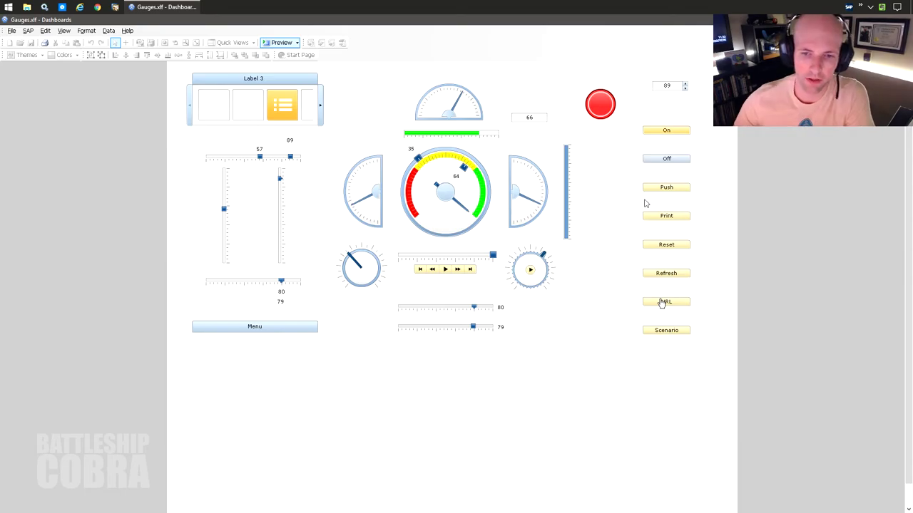
Drag the left and right dials down to move the linked gauges, then choose Set 0 from the Menu
{"action": "left_click_drag", "start_coordinate": [352, 261], "coordinate": [348, 283]}
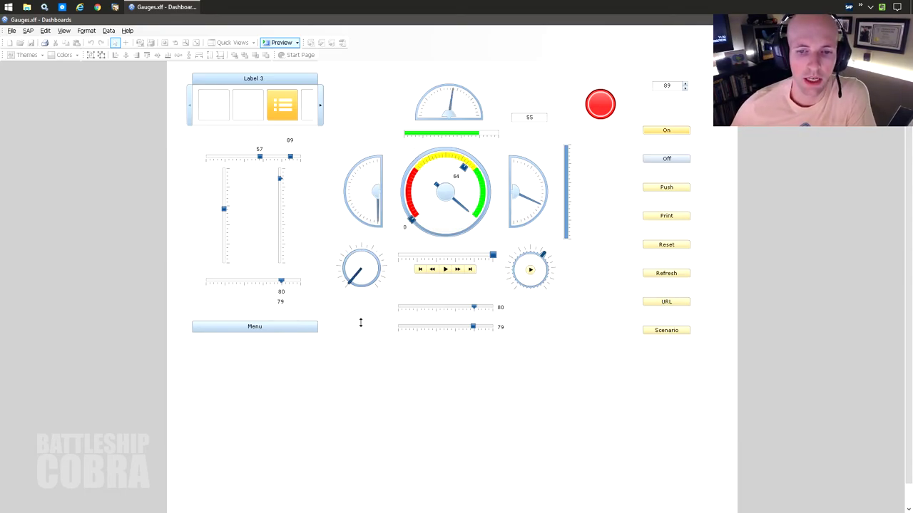
{"action": "left_click_drag", "start_coordinate": [534, 264], "coordinate": [529, 302]}
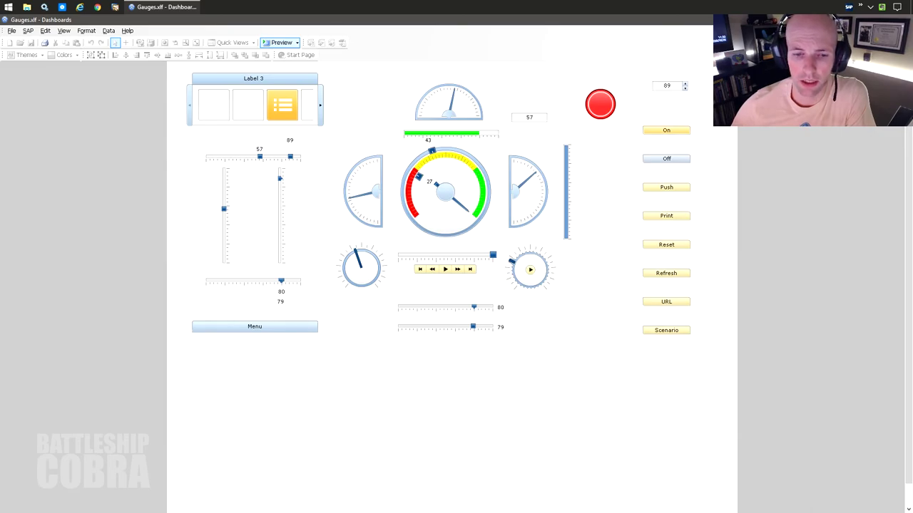
{"action": "left_click", "coordinate": [247, 327]}
{"action": "left_click", "coordinate": [254, 350]}
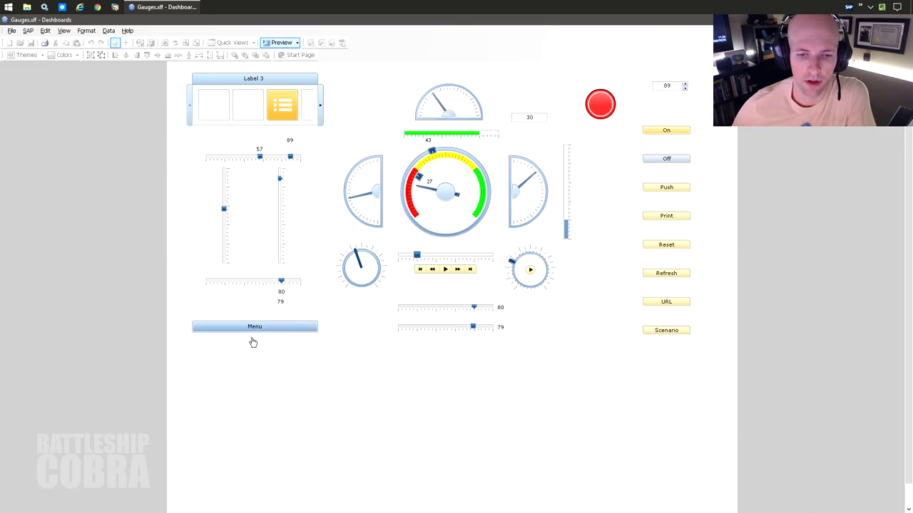
{"action": "left_click", "coordinate": [254, 327]}
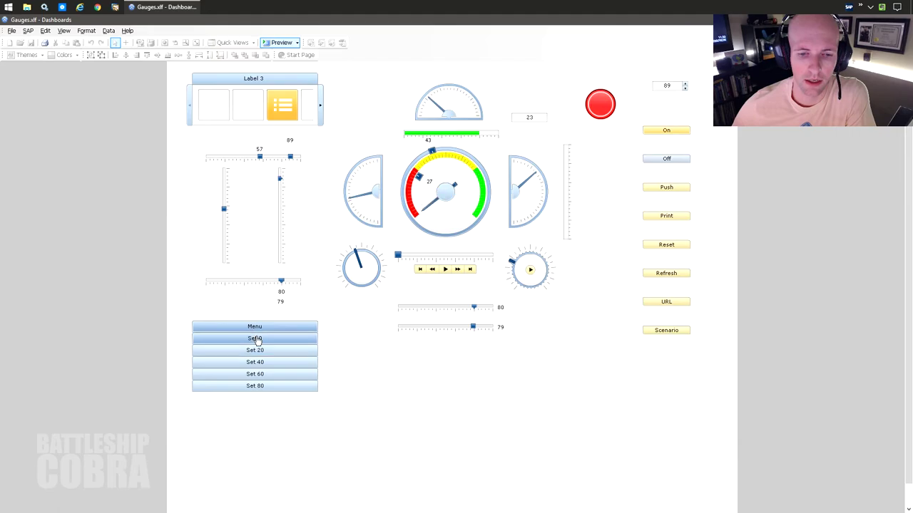